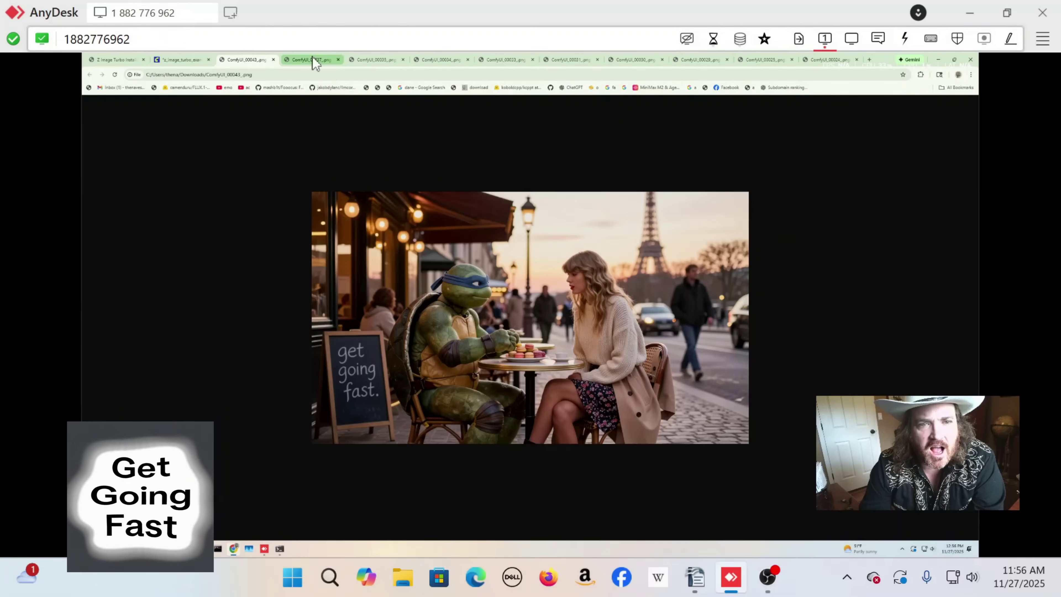
- Look through the ComfyUI-generated sample images open in the browser, from the Halloween pumpkin scene to the rainy street with the turtles
{"action": "left_click", "coordinate": [314, 59]}
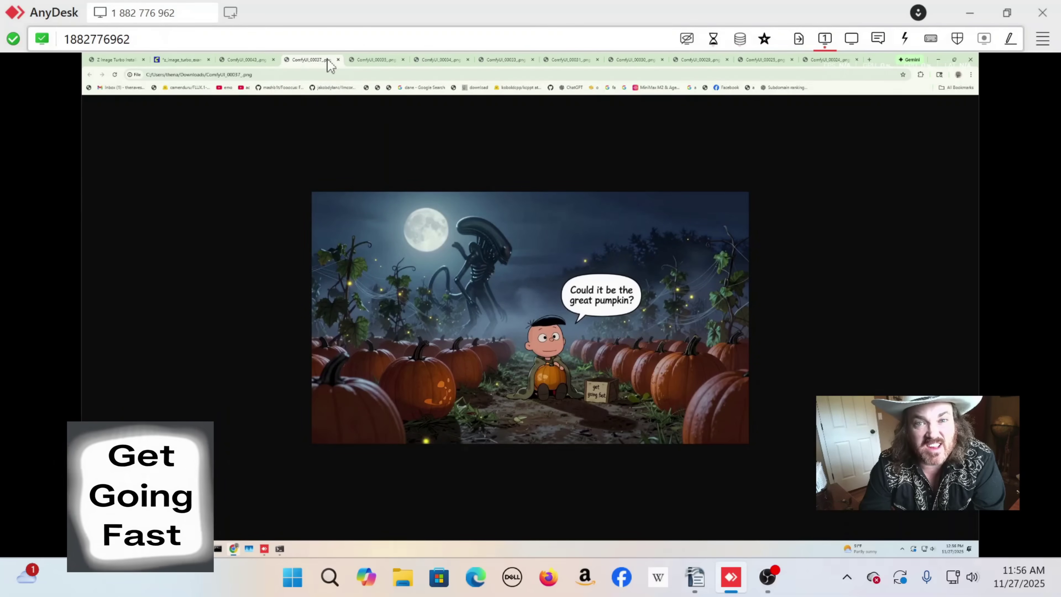
{"action": "left_click", "coordinate": [381, 67]}
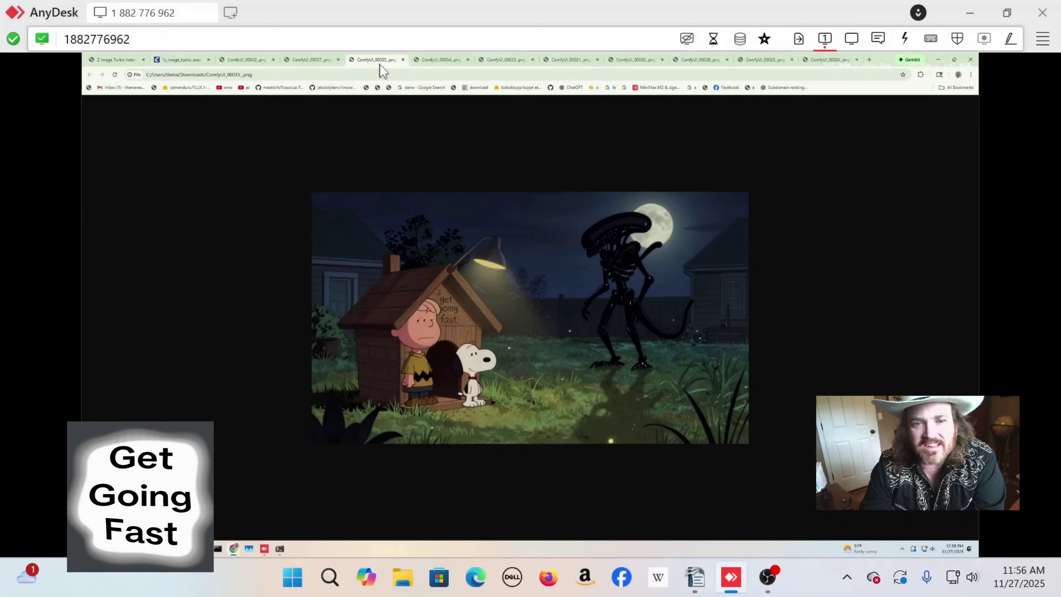
{"action": "left_click", "coordinate": [442, 67]}
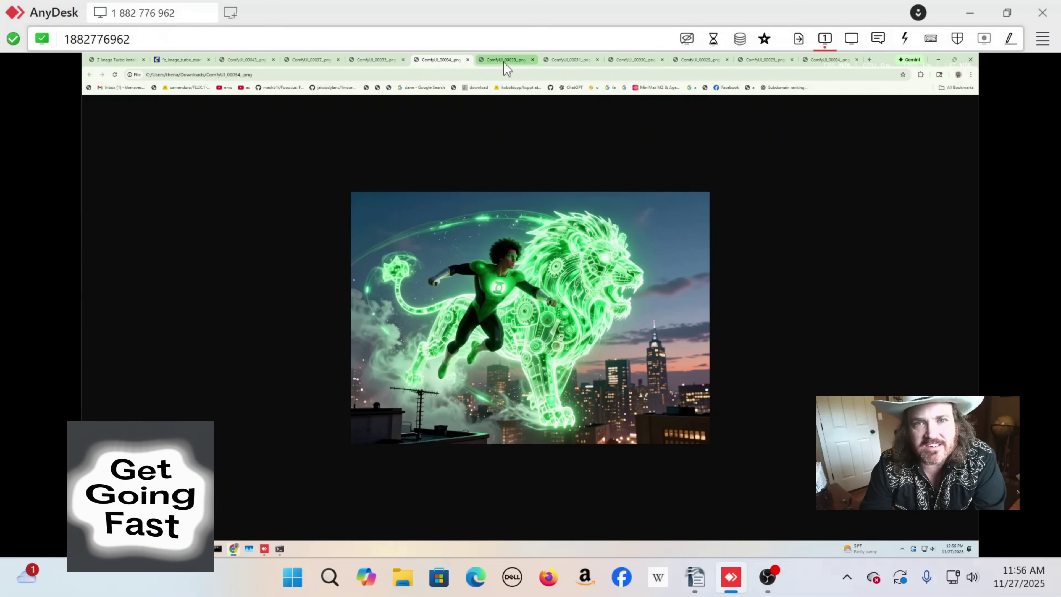
{"action": "mouse_move", "coordinate": [507, 65]}
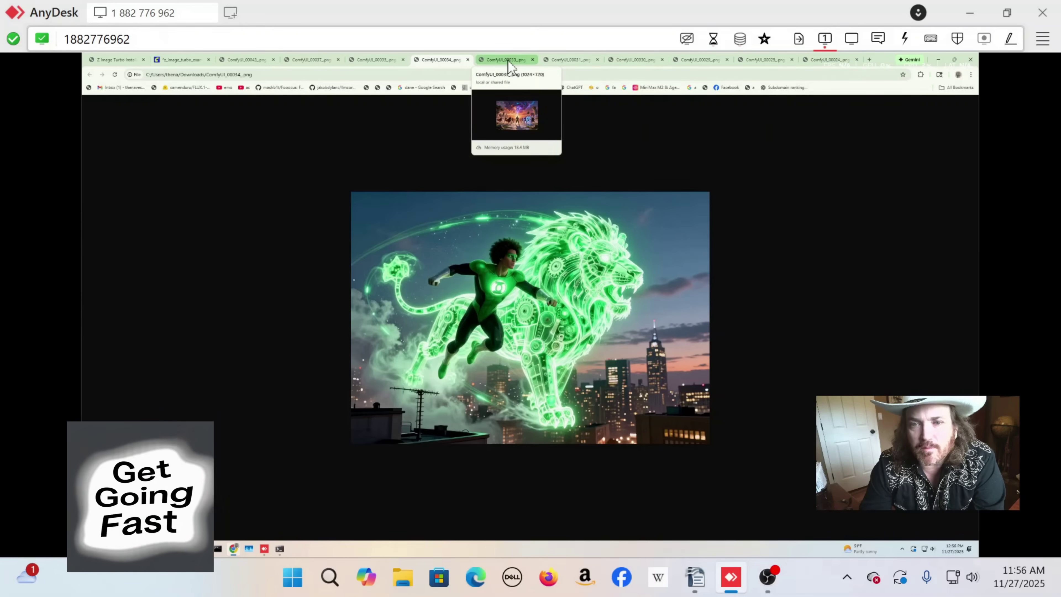
{"action": "left_click", "coordinate": [509, 66]}
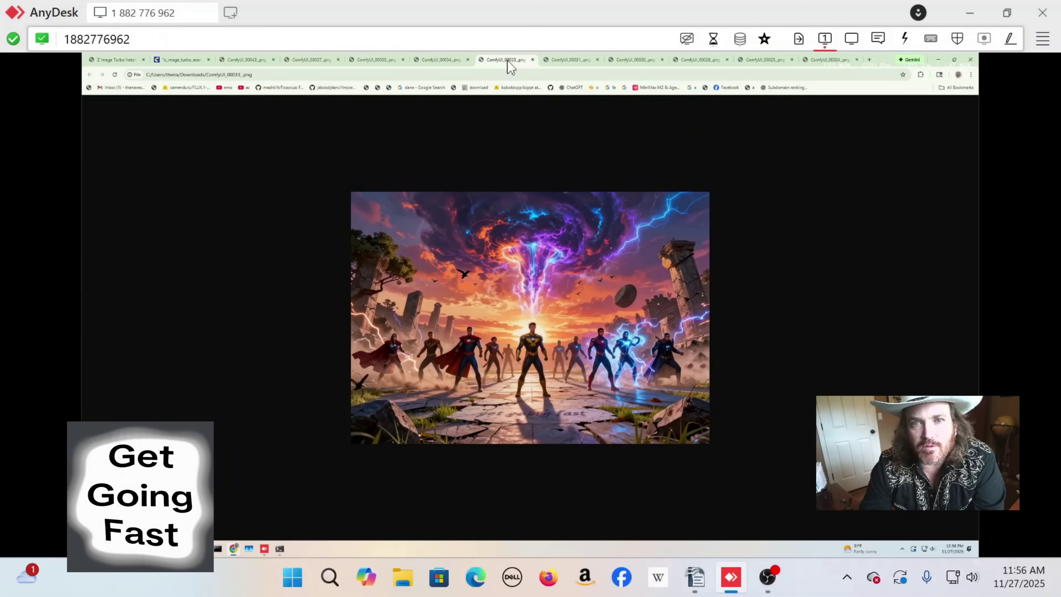
{"action": "left_click", "coordinate": [573, 66]}
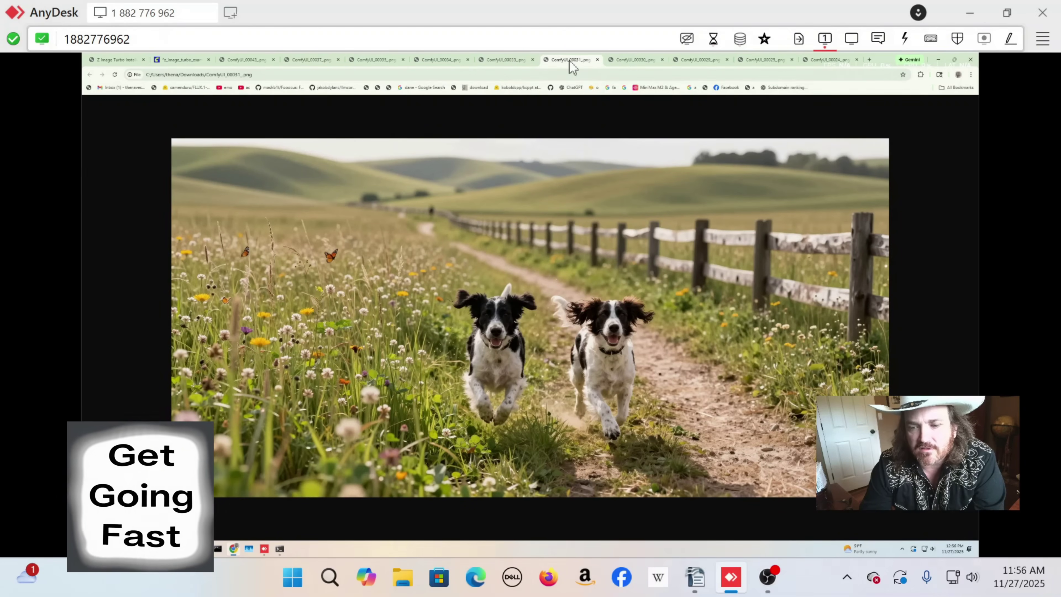
{"action": "left_click", "coordinate": [634, 66]}
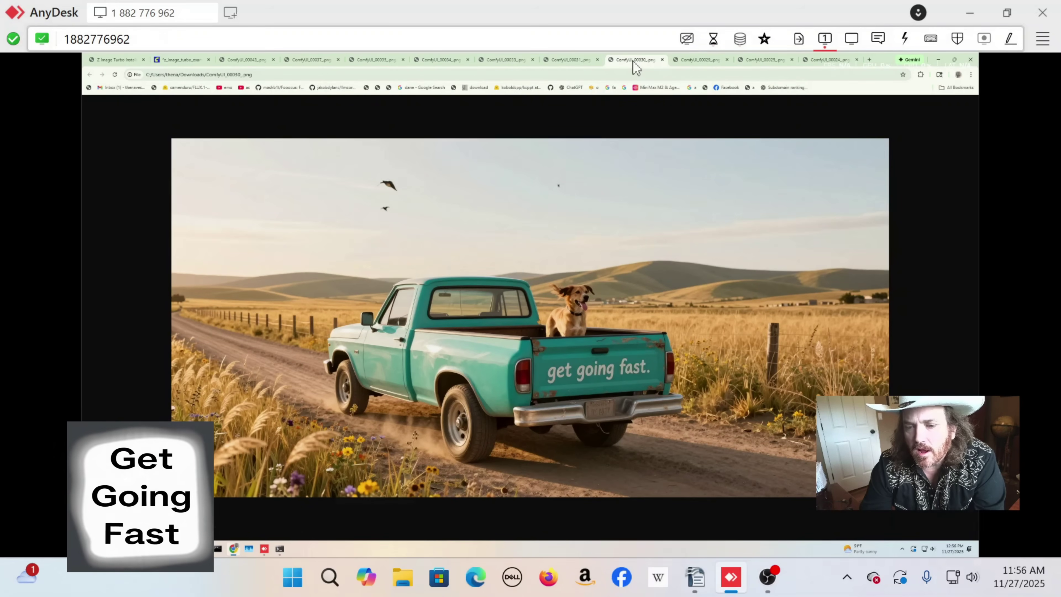
{"action": "left_click", "coordinate": [691, 60]}
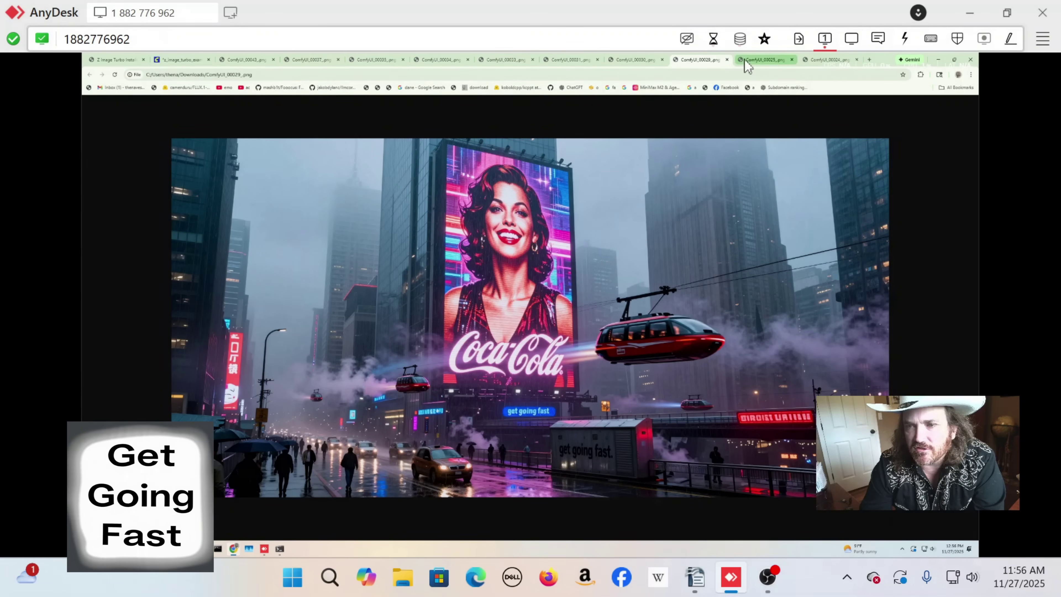
{"action": "mouse_move", "coordinate": [757, 67]}
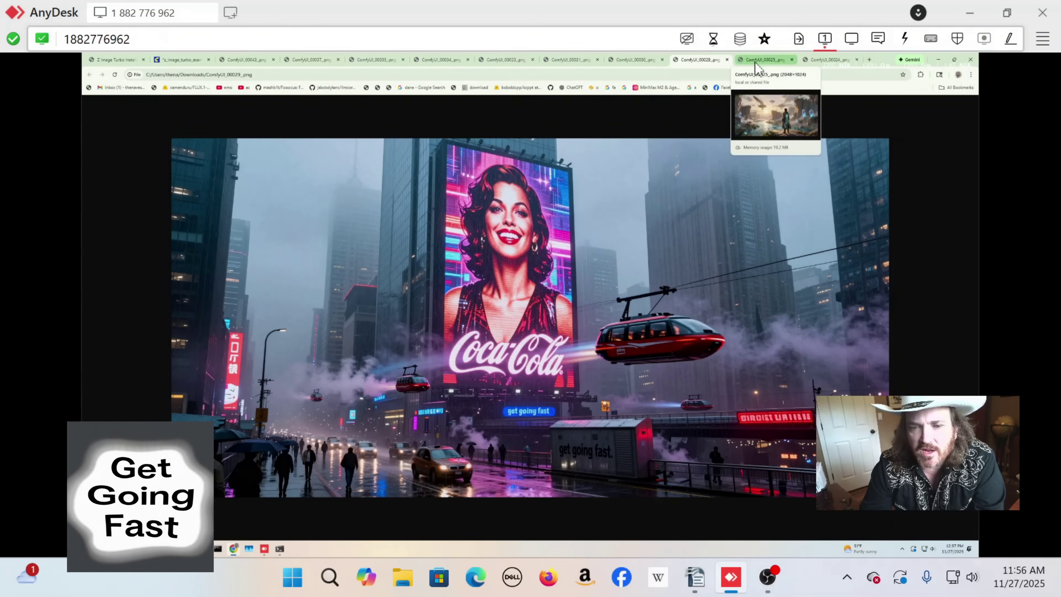
{"action": "left_click", "coordinate": [757, 66]}
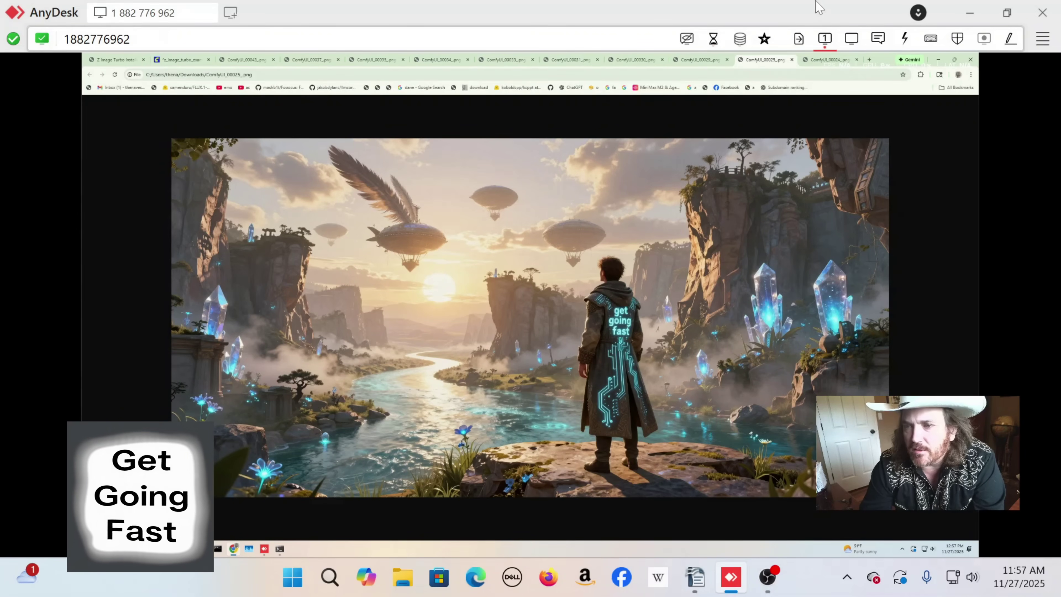
{"action": "left_click", "coordinate": [827, 63]}
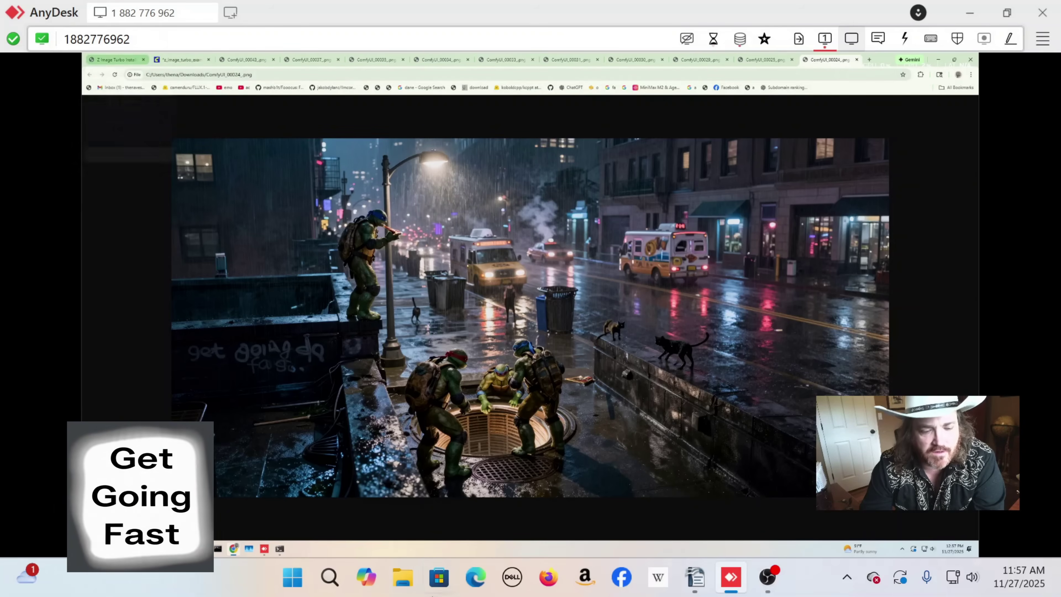
{"action": "left_click", "coordinate": [767, 577]}
{"action": "left_click", "coordinate": [153, 386]}
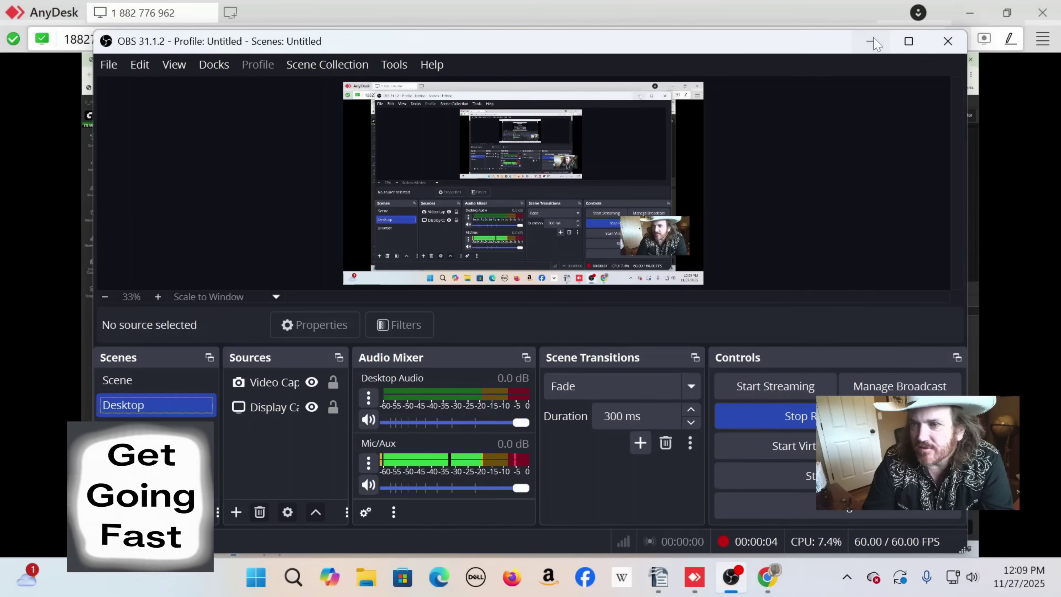
{"action": "left_click", "coordinate": [872, 41]}
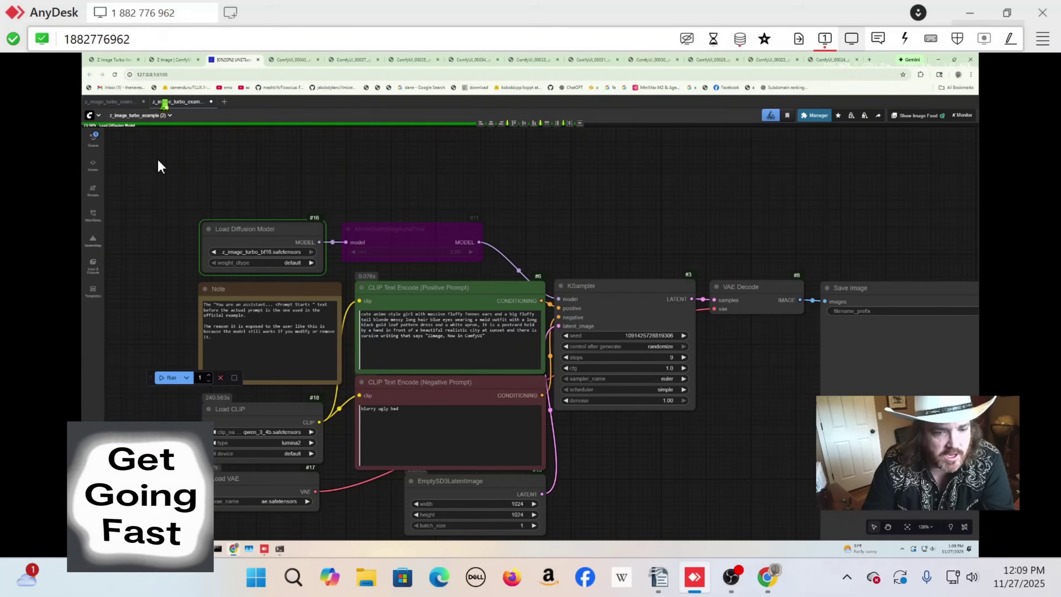
- Move the floating Run controls off the Load CLIP node to the empty canvas area below the VAE Decode node
{"action": "left_click_drag", "start_coordinate": [571, 246], "coordinate": [578, 174]}
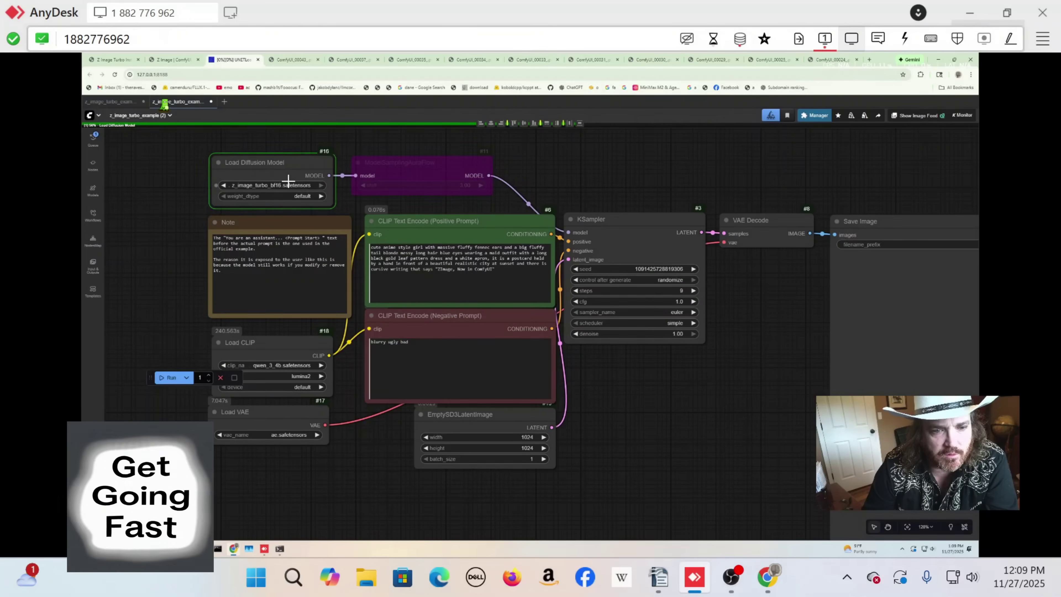
{"action": "left_click_drag", "start_coordinate": [151, 378], "coordinate": [757, 442]}
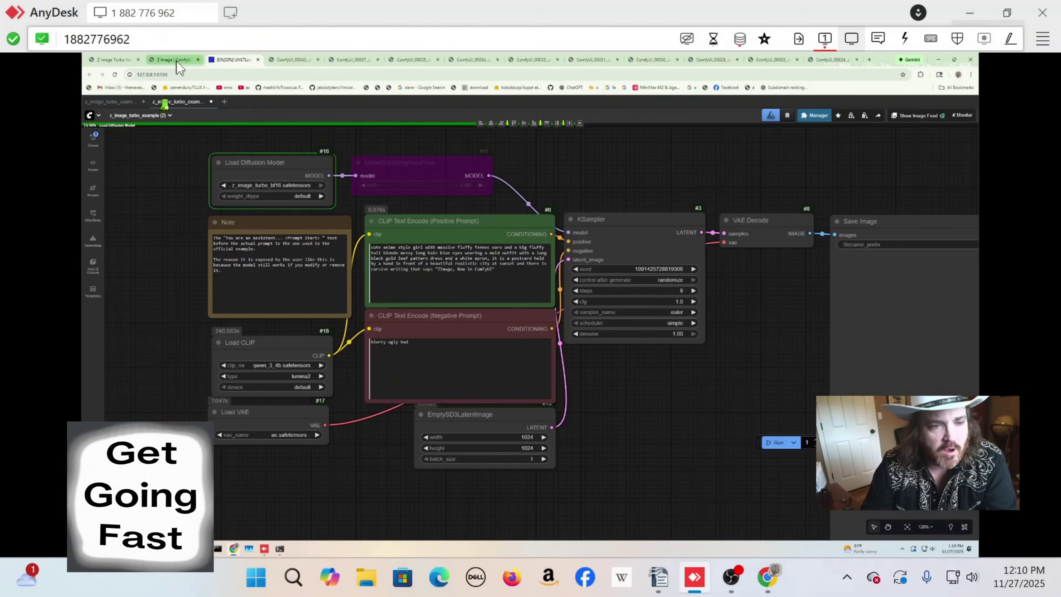
- Show the ComfyUI_examples Z Image page and examine its web address and headings
{"action": "mouse_move", "coordinate": [177, 67]}
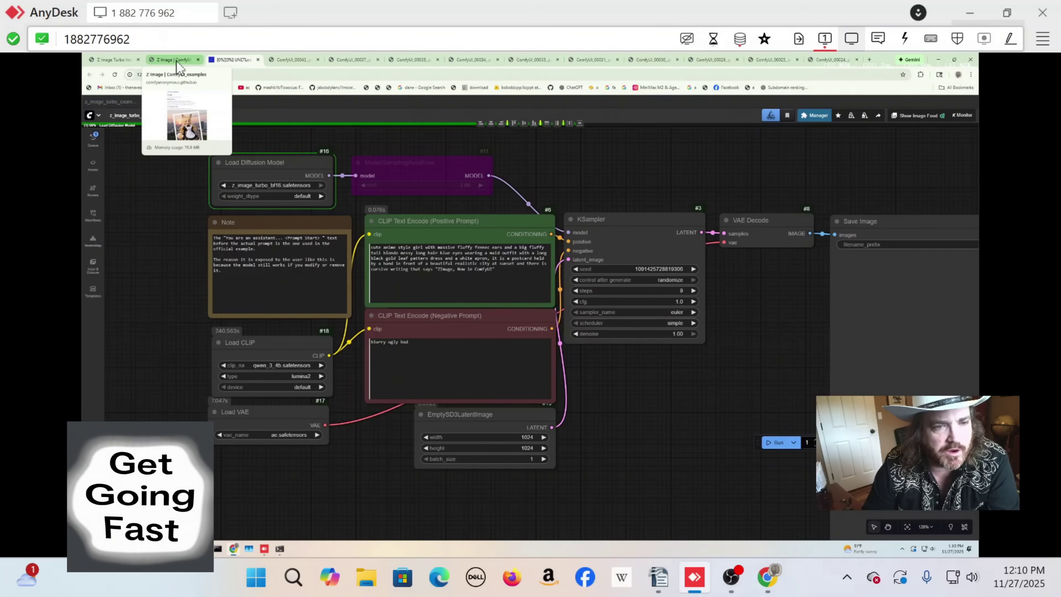
{"action": "left_click", "coordinate": [175, 59]}
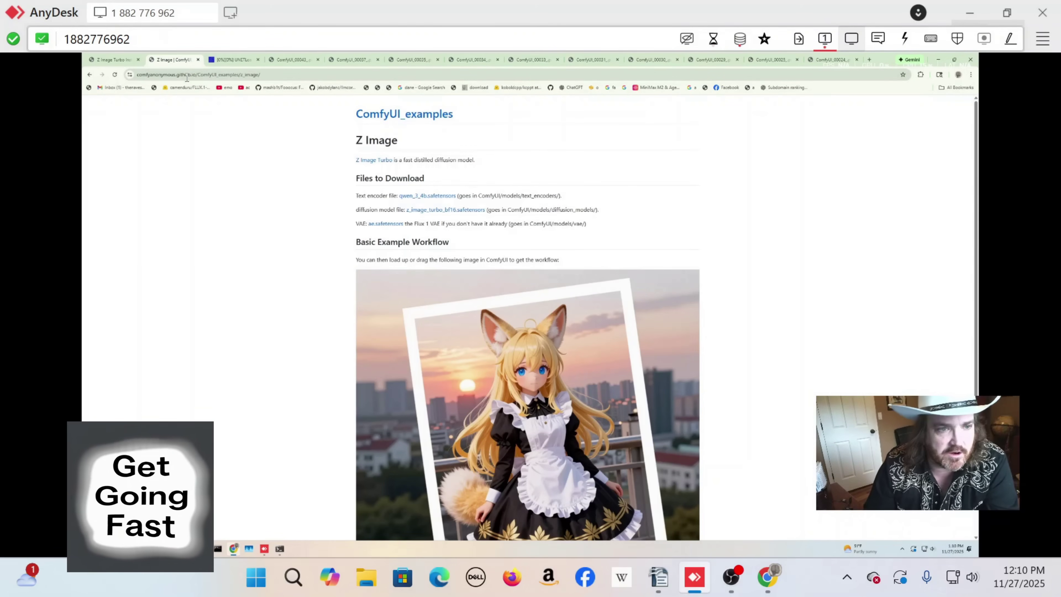
{"action": "left_click", "coordinate": [240, 75]}
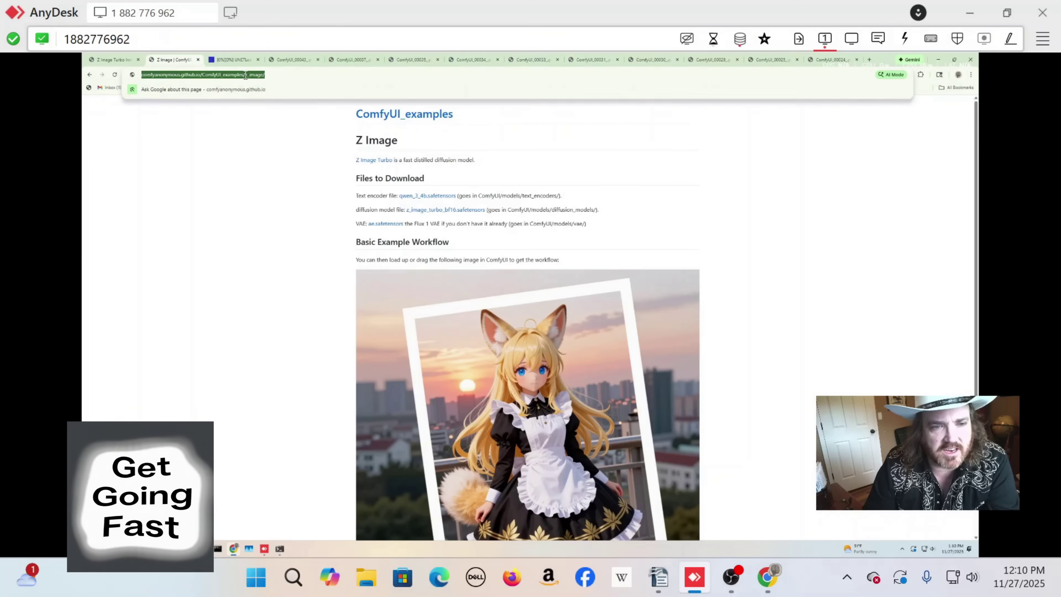
{"action": "left_click", "coordinate": [192, 164]}
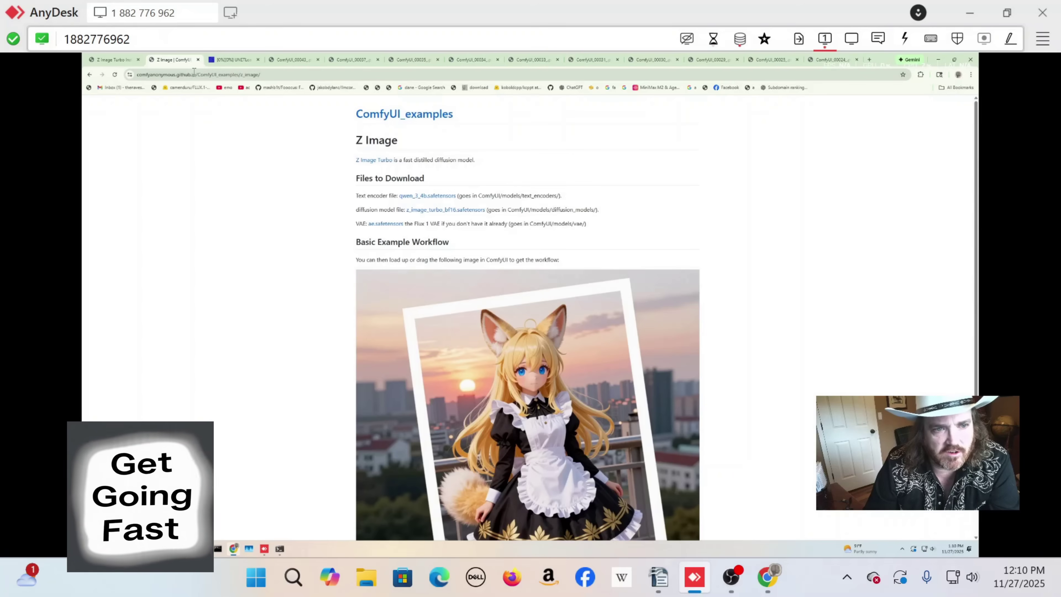
{"action": "left_click_drag", "start_coordinate": [425, 142], "coordinate": [317, 142]}
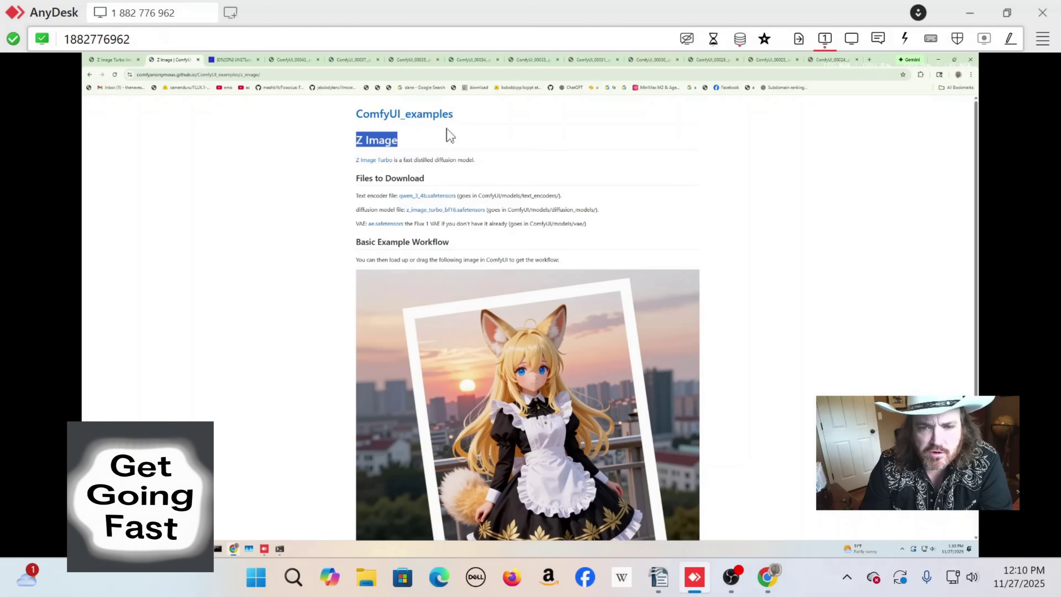
{"action": "left_click_drag", "start_coordinate": [461, 117], "coordinate": [292, 119]}
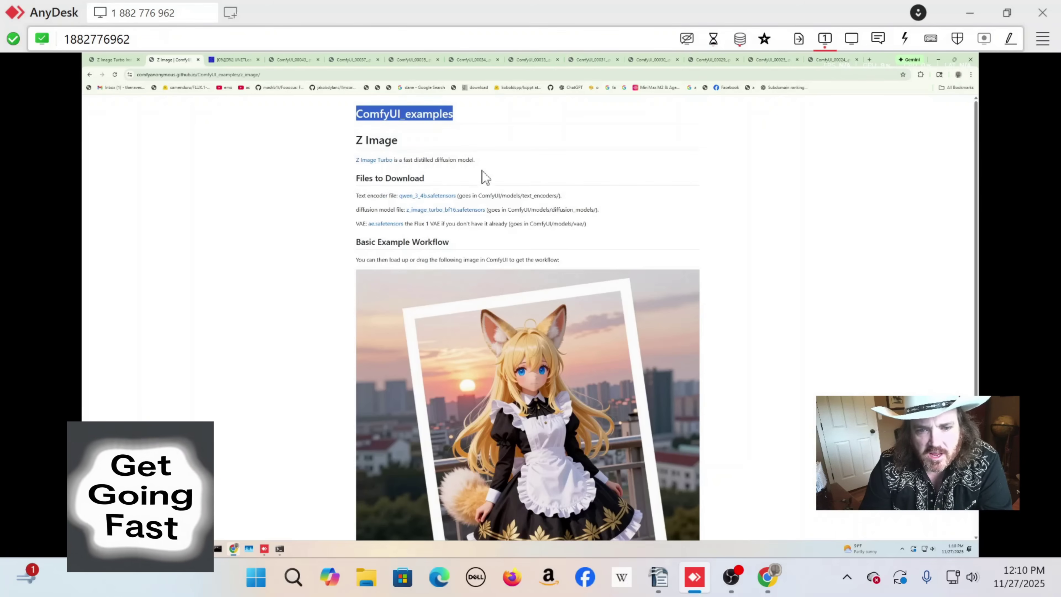
- Review the page's model files to download and its basic example workflow image, checking them against the workflow loaded in ComfyUI
{"action": "left_click_drag", "start_coordinate": [626, 228], "coordinate": [339, 194]}
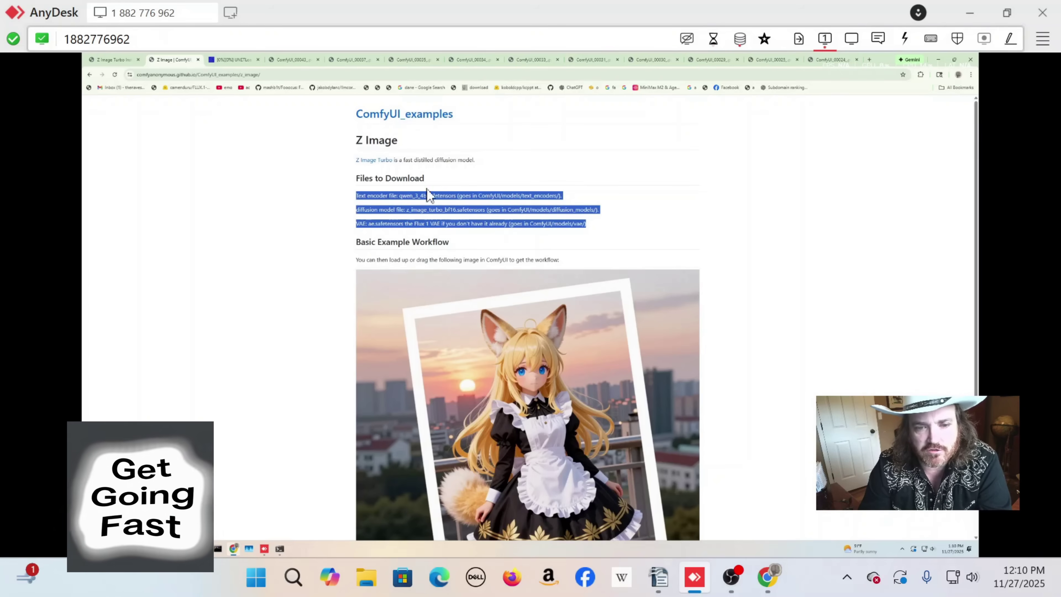
{"action": "left_click", "coordinate": [648, 228]}
{"action": "scroll", "coordinate": [647, 227], "scroll_direction": "down", "scroll_amount": 3}
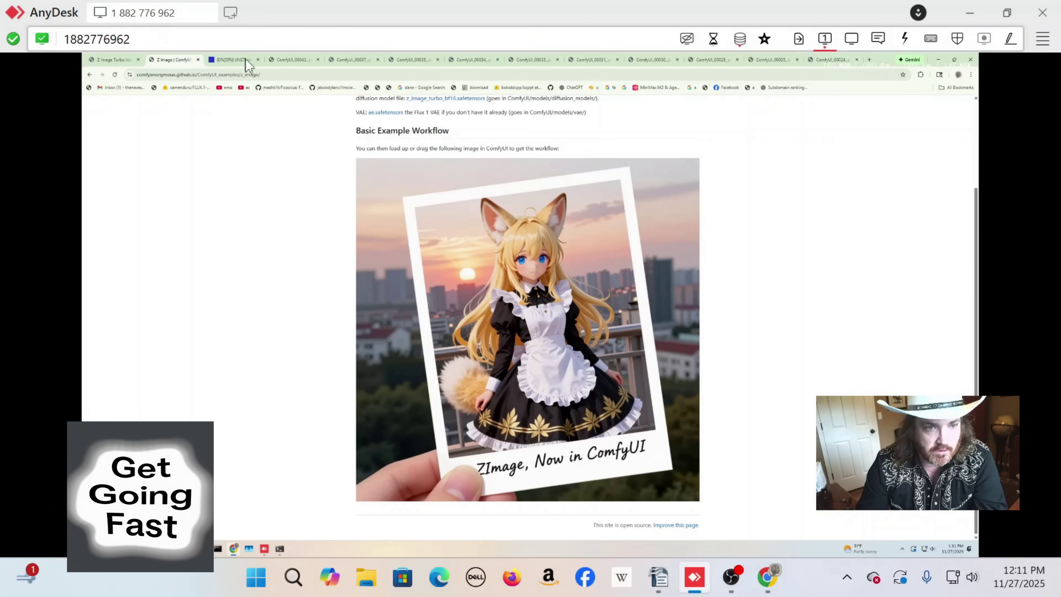
{"action": "left_click", "coordinate": [230, 60]}
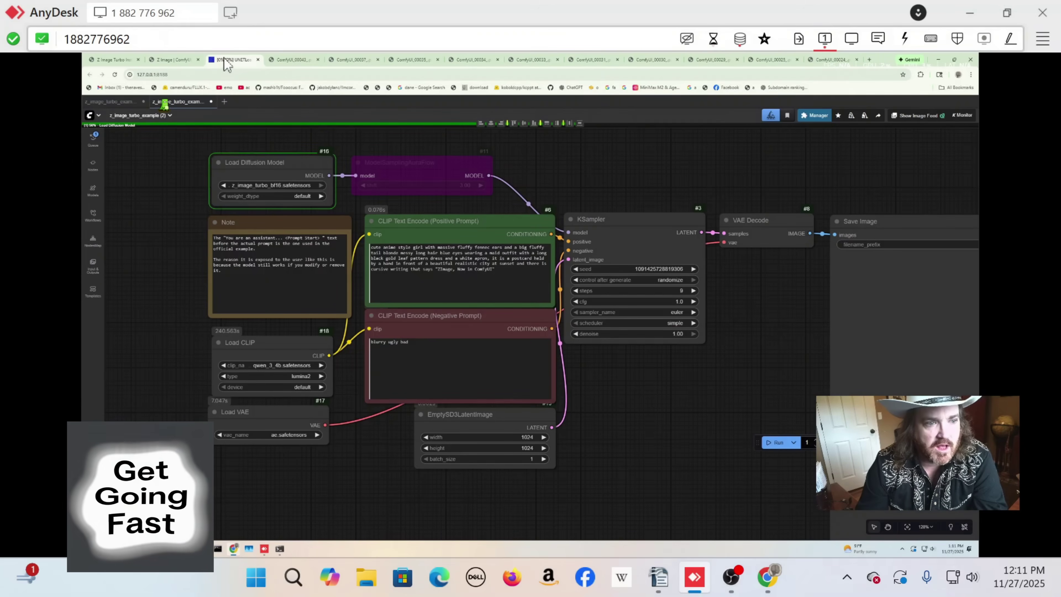
{"action": "left_click", "coordinate": [173, 60]}
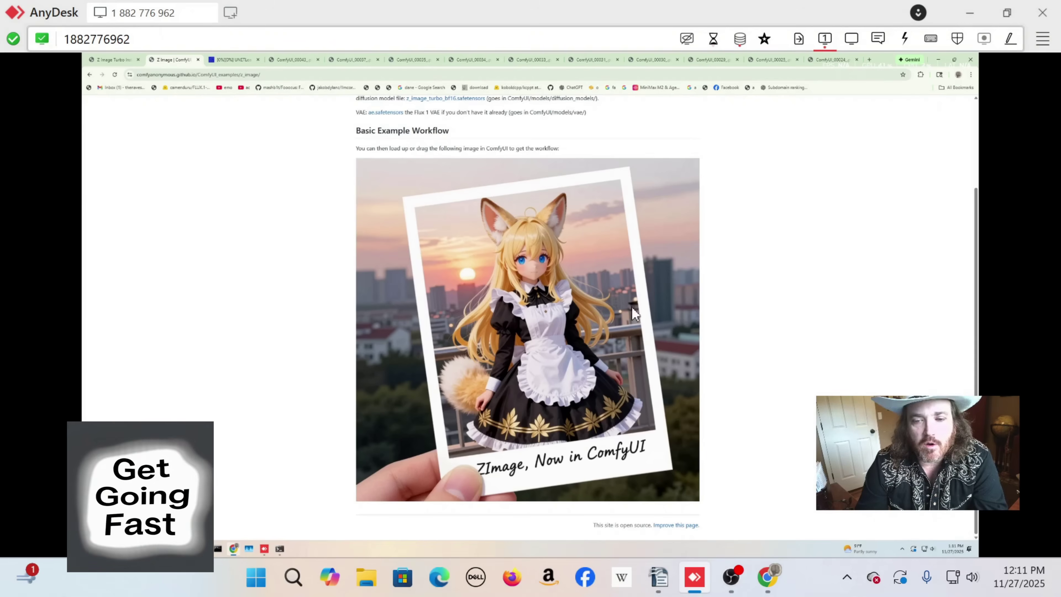
- Start saving the example workflow image as z_image_turbo_example.png and browse to the ComfyUI\workflows\z-image folder on the E: drive
{"action": "right_click", "coordinate": [542, 258]}
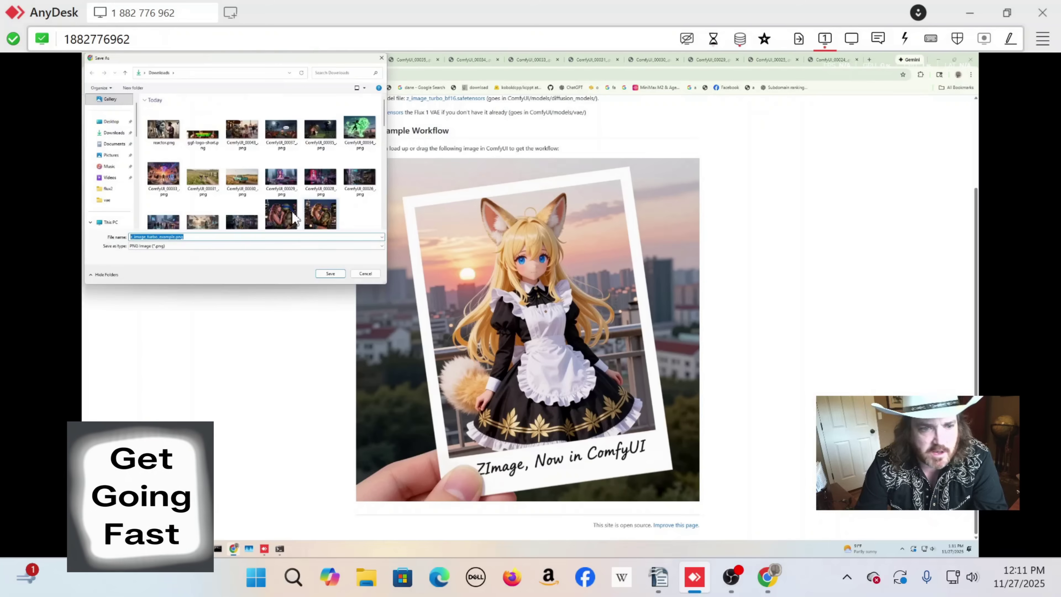
{"action": "scroll", "coordinate": [129, 200], "scroll_direction": "down", "scroll_amount": 2}
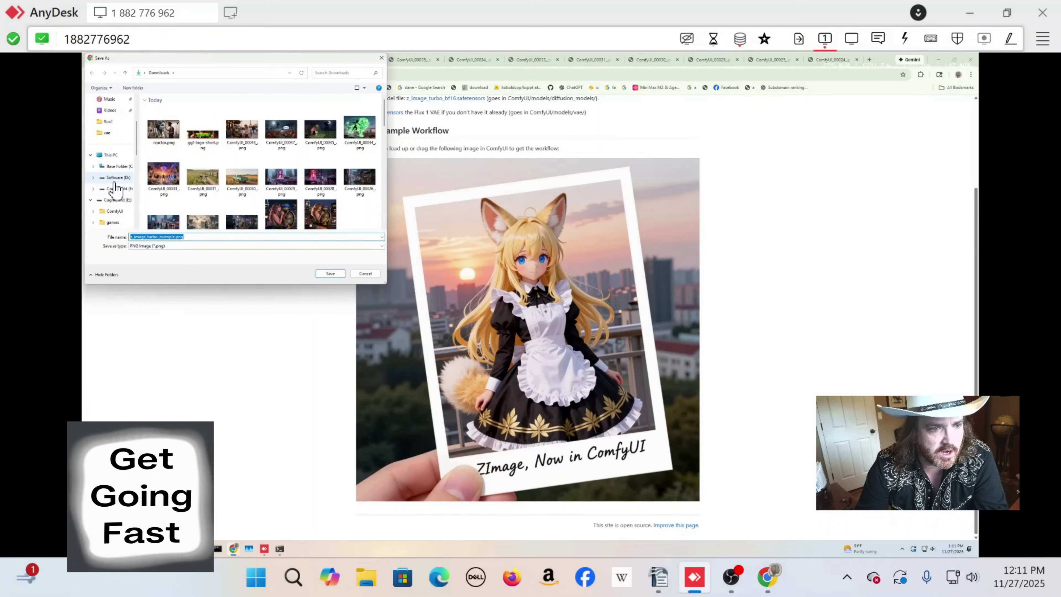
{"action": "left_click", "coordinate": [122, 188]}
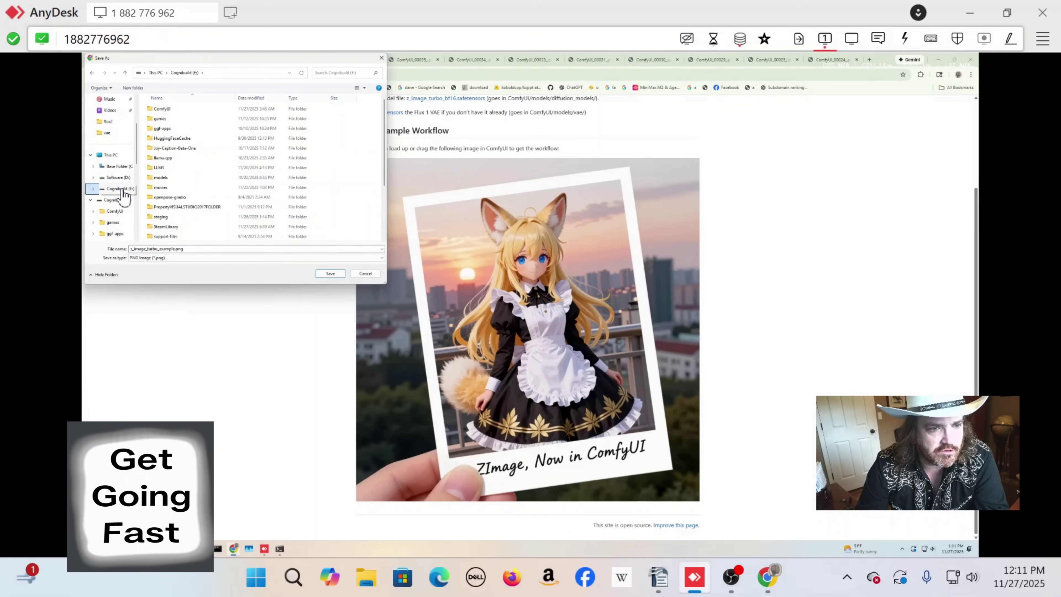
{"action": "double_click", "coordinate": [167, 109]}
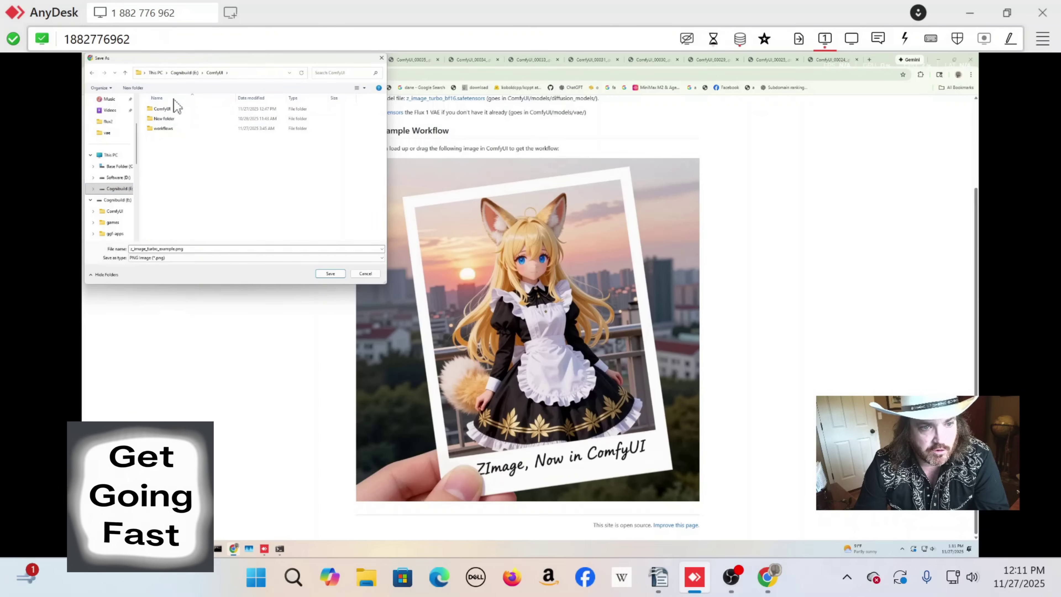
{"action": "double_click", "coordinate": [174, 130]}
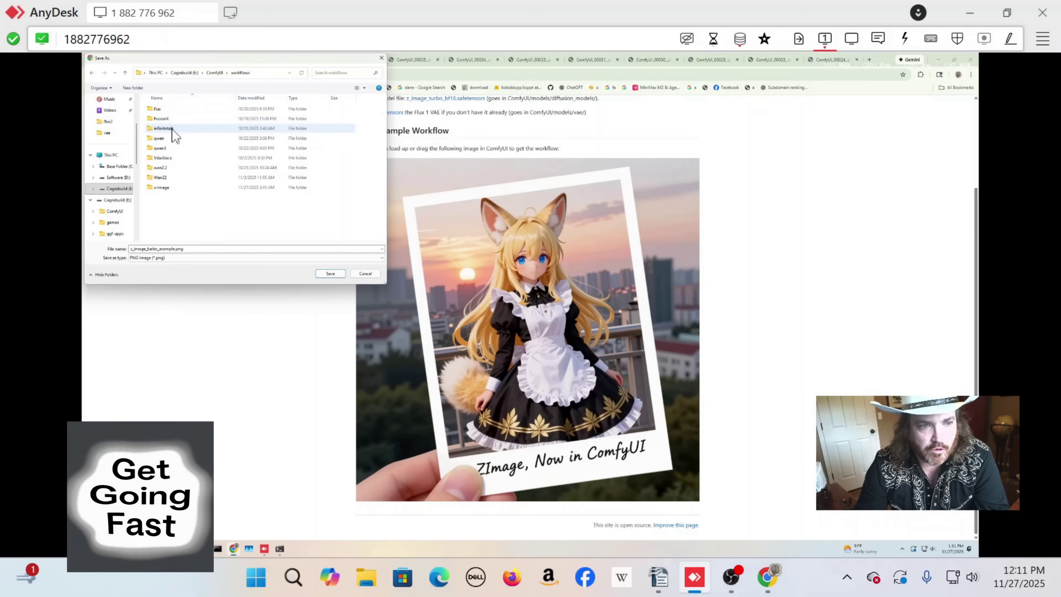
{"action": "left_click", "coordinate": [165, 189]}
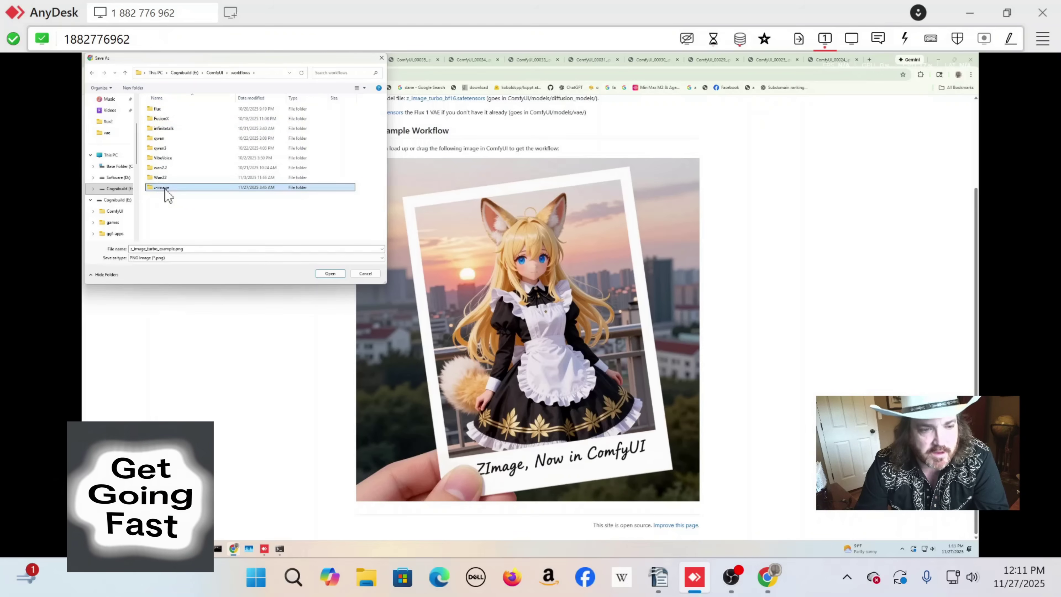
{"action": "left_click", "coordinate": [164, 202]}
{"action": "right_click", "coordinate": [163, 199]}
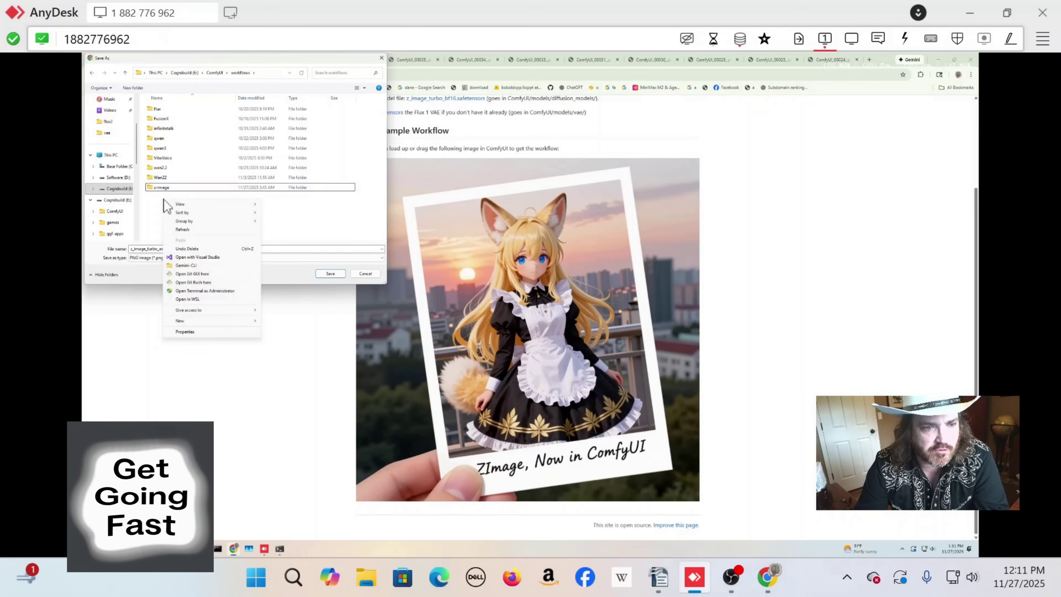
{"action": "mouse_move", "coordinate": [216, 320]}
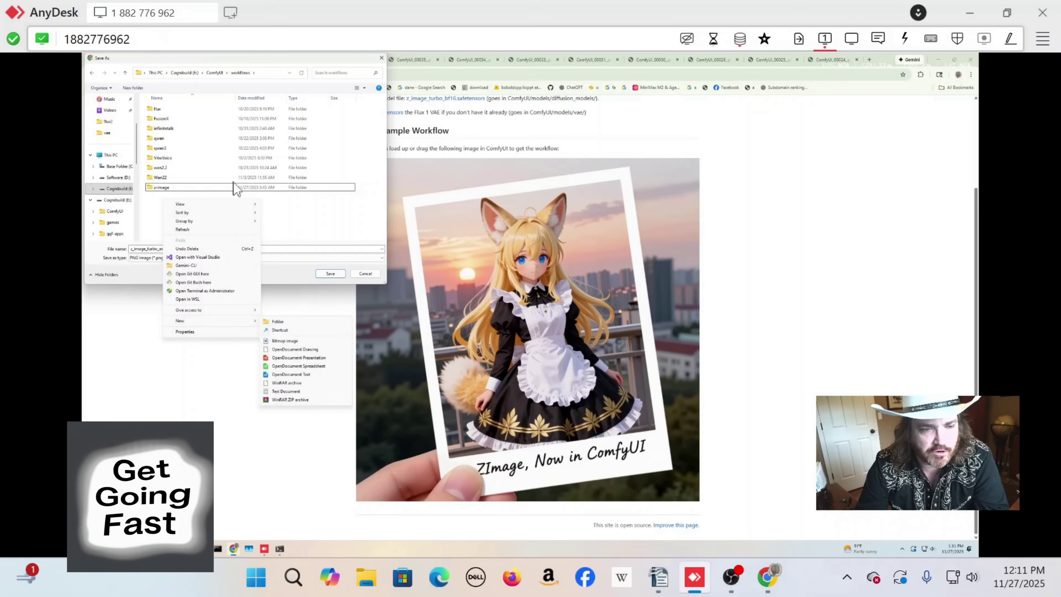
{"action": "double_click", "coordinate": [172, 187]}
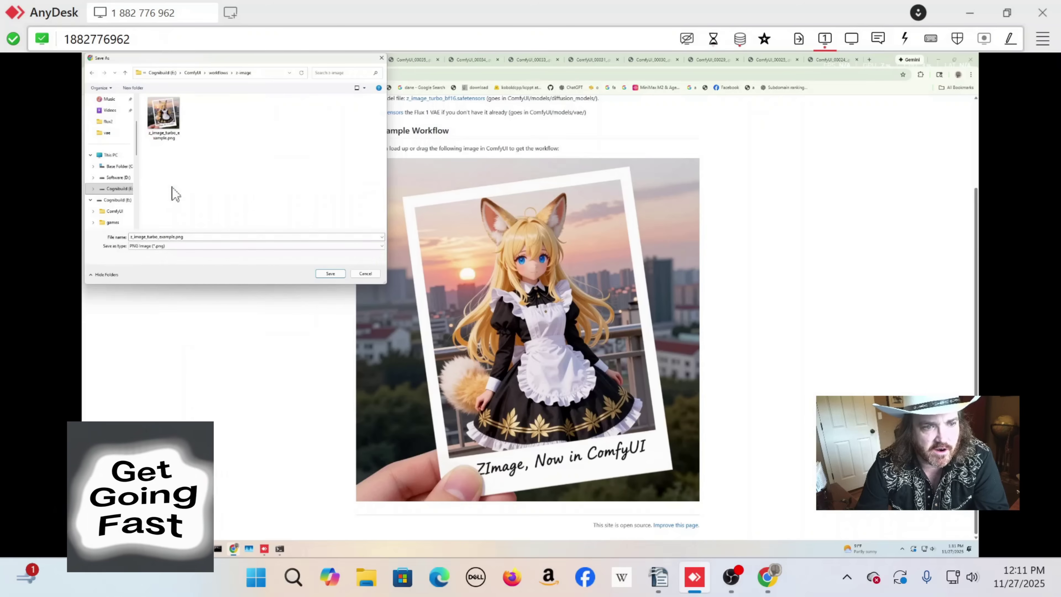
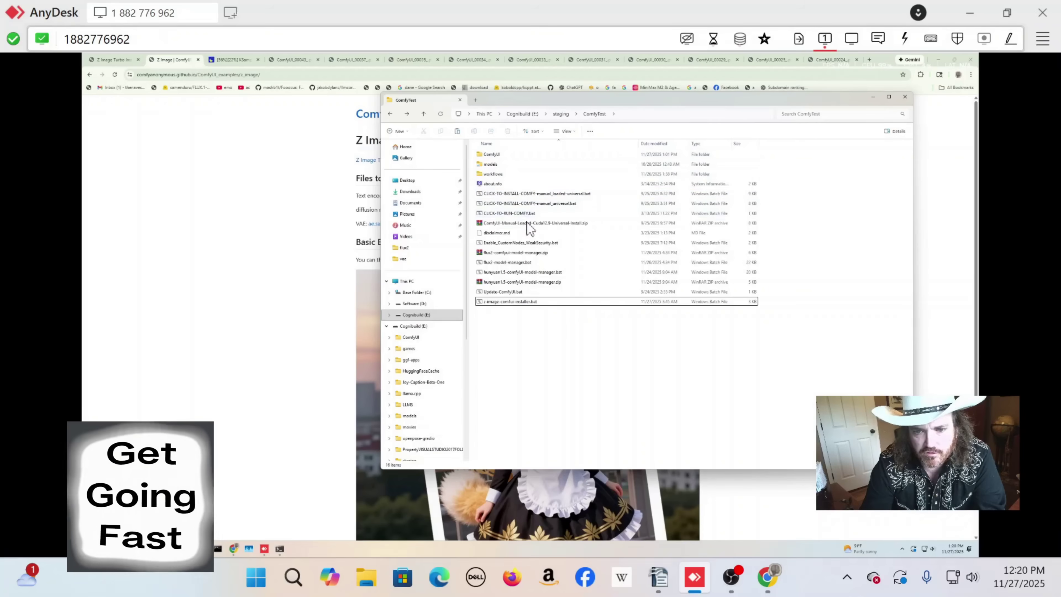
- Open the ComfyTest\ComfyUI\models folder and compare its subfolders with the target folders listed on the Z Image page
{"action": "double_click", "coordinate": [491, 156]}
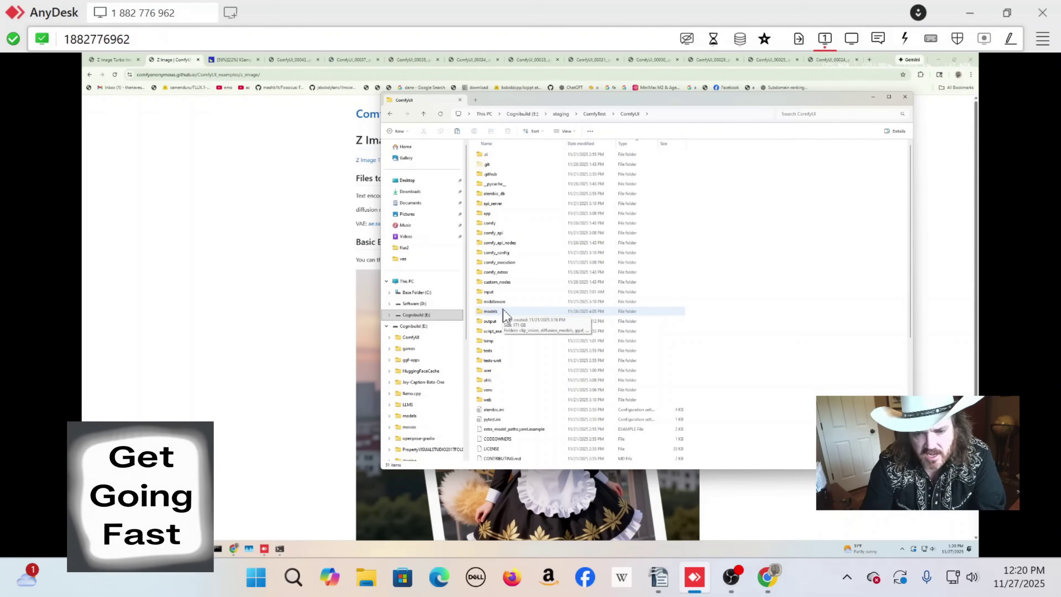
{"action": "double_click", "coordinate": [490, 311]}
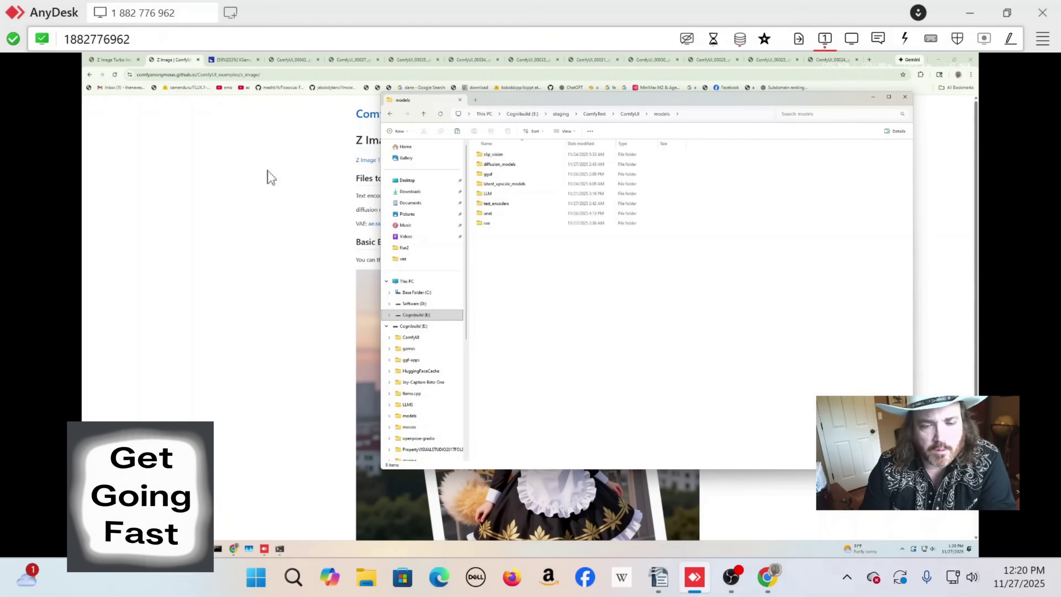
{"action": "left_click", "coordinate": [271, 177]}
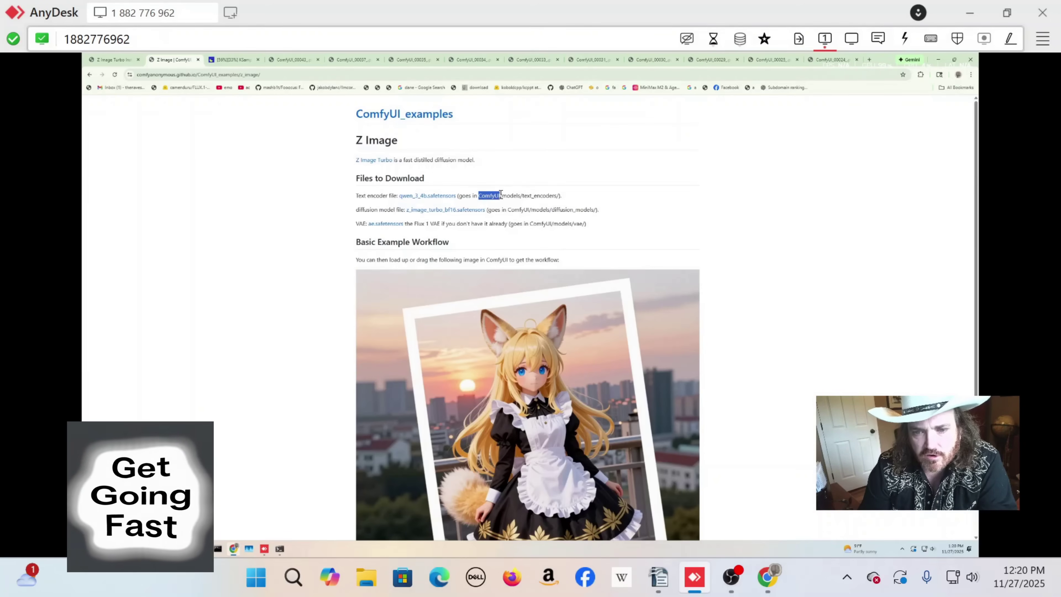
{"action": "left_click_drag", "start_coordinate": [503, 194], "coordinate": [562, 210]}
{"action": "key", "text": "alt+Tab"}
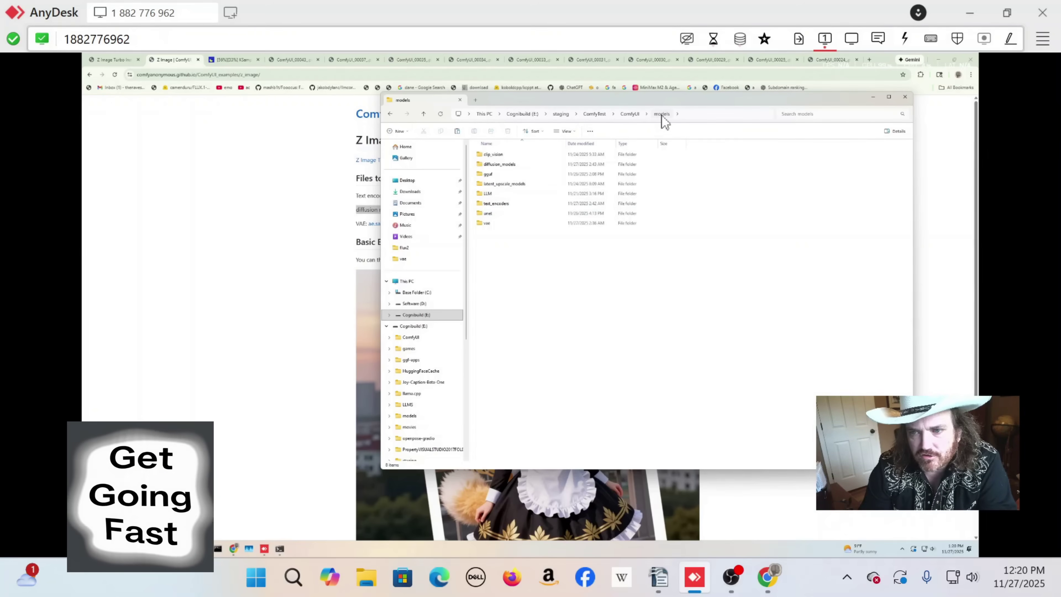
- Start downloading the qwen_3_4b.safetensors text encoder from Hugging Face and choose the Cognibuild (E:) drive as the save location
{"action": "left_click", "coordinate": [255, 218]}
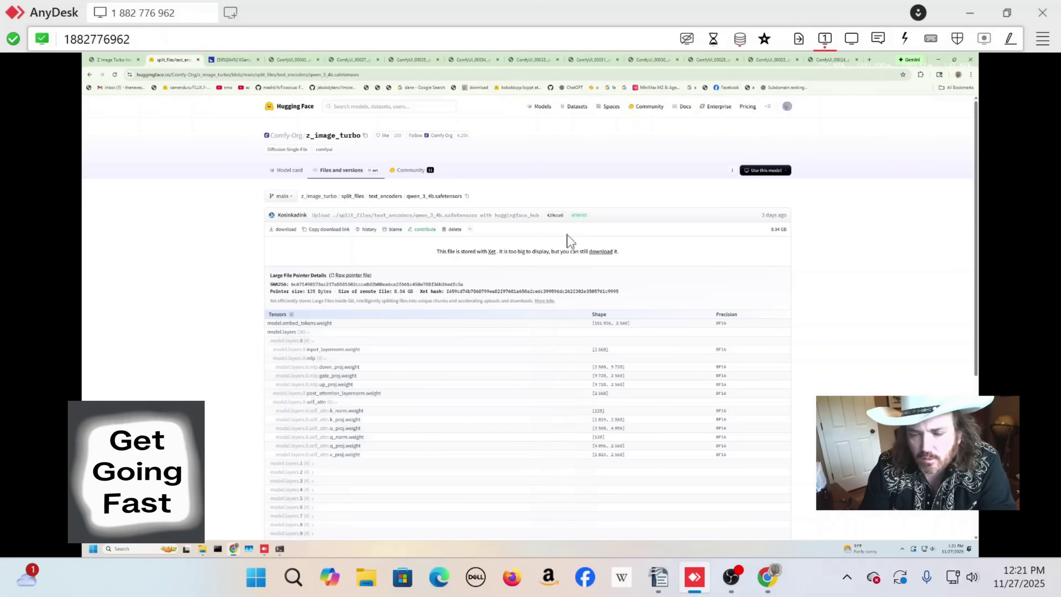
{"action": "left_click", "coordinate": [602, 252]}
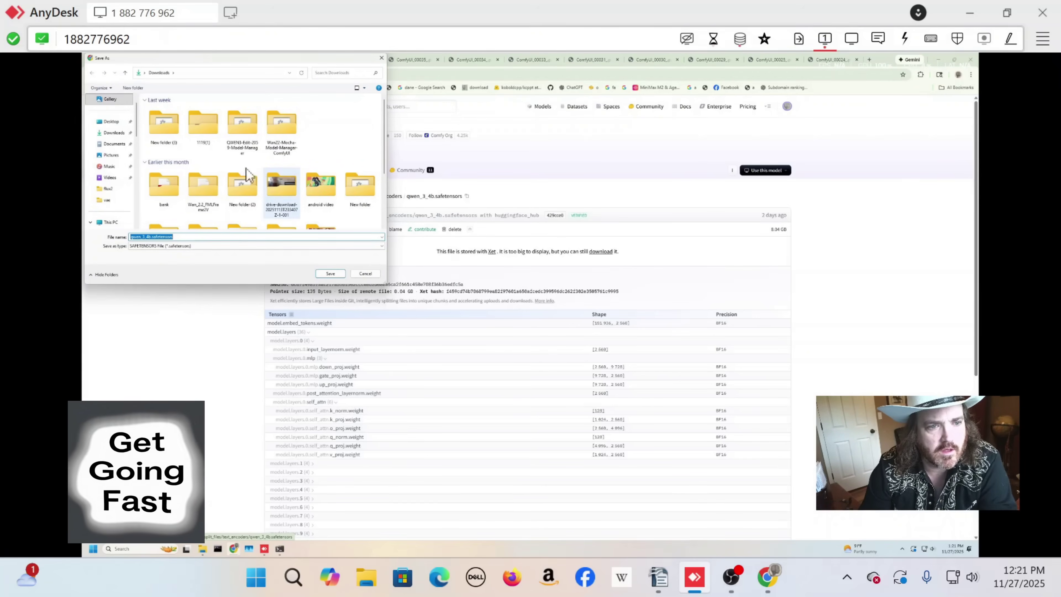
{"action": "scroll", "coordinate": [127, 178], "scroll_direction": "down", "scroll_amount": 5}
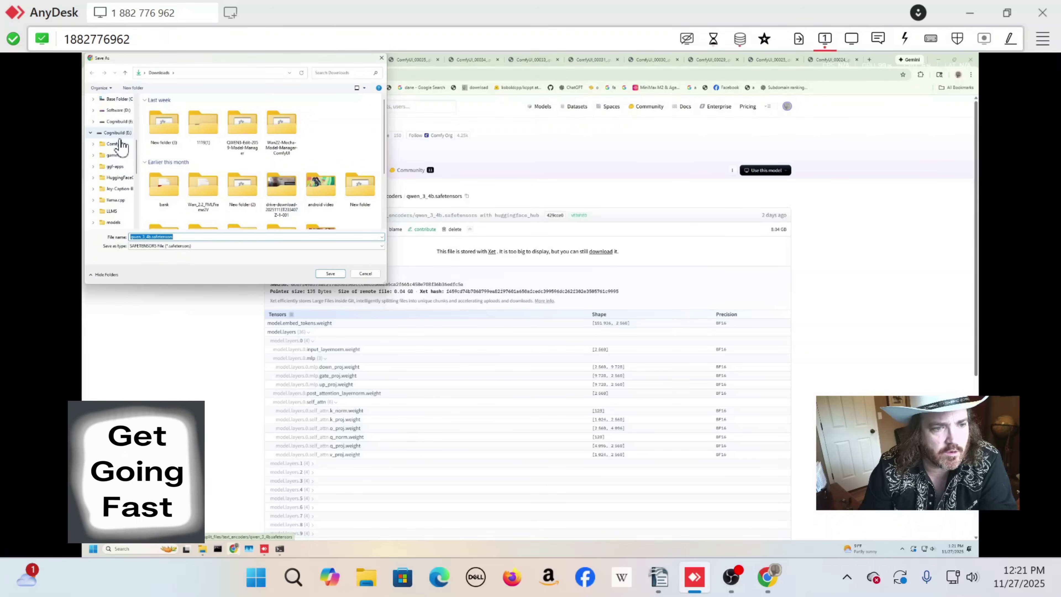
{"action": "left_click", "coordinate": [117, 121]}
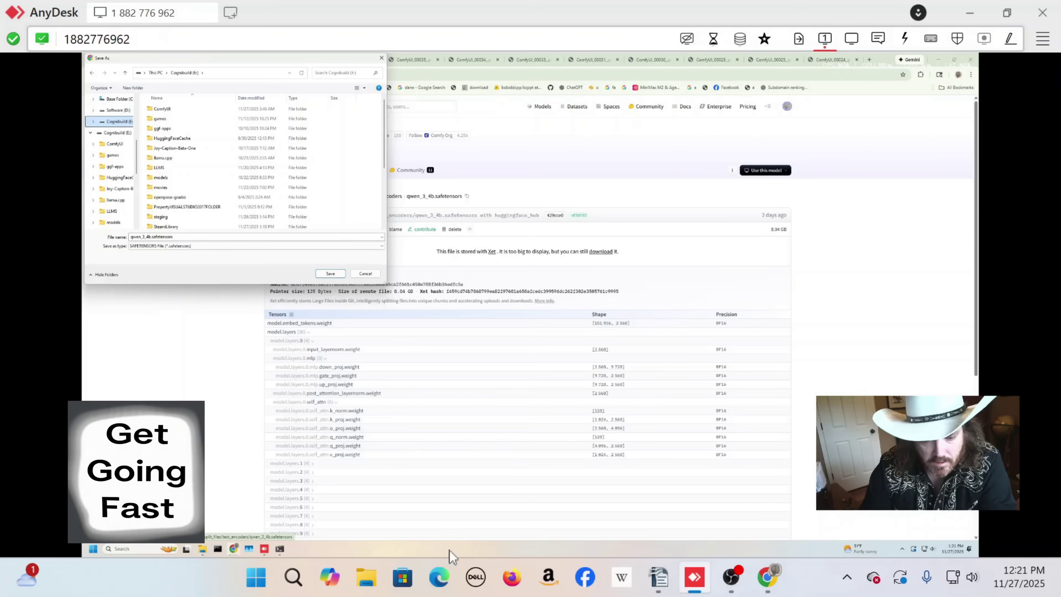
{"action": "left_click", "coordinate": [731, 577]}
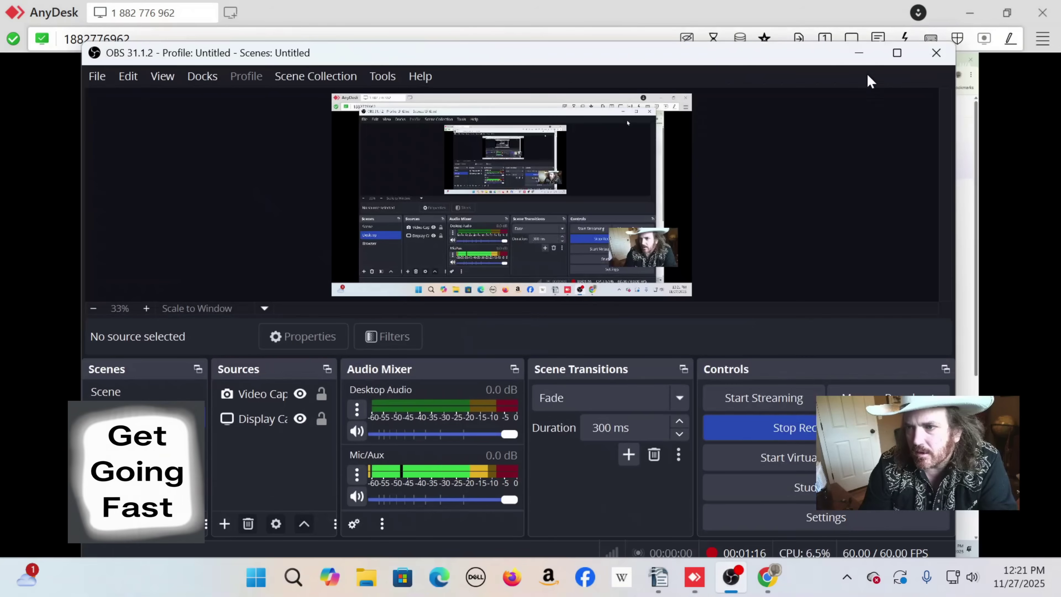
{"action": "left_click", "coordinate": [867, 78]}
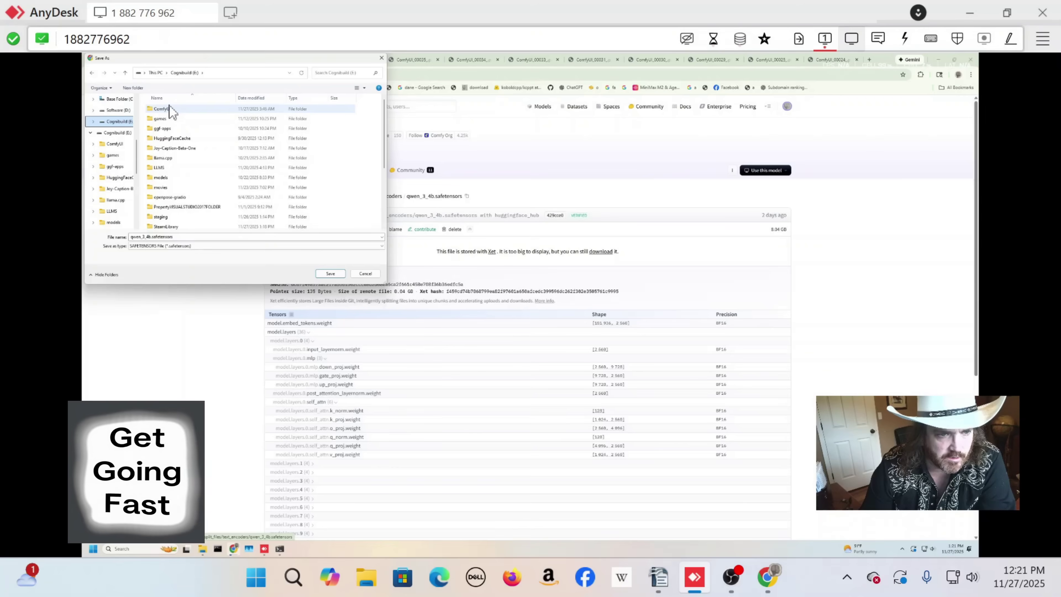
- Browse the text encoder's save location to staging\ComfyTest\ComfyUI\models\text_encoders, and cancel the save
{"action": "scroll", "coordinate": [173, 189], "scroll_direction": "down", "scroll_amount": 2}
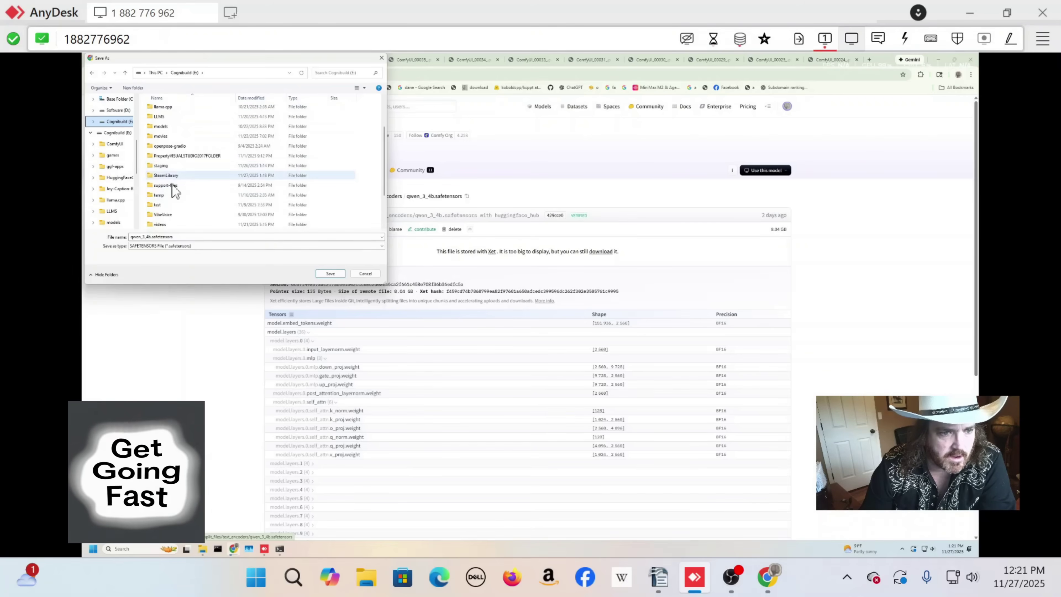
{"action": "left_click", "coordinate": [170, 167]}
{"action": "double_click", "coordinate": [171, 166]}
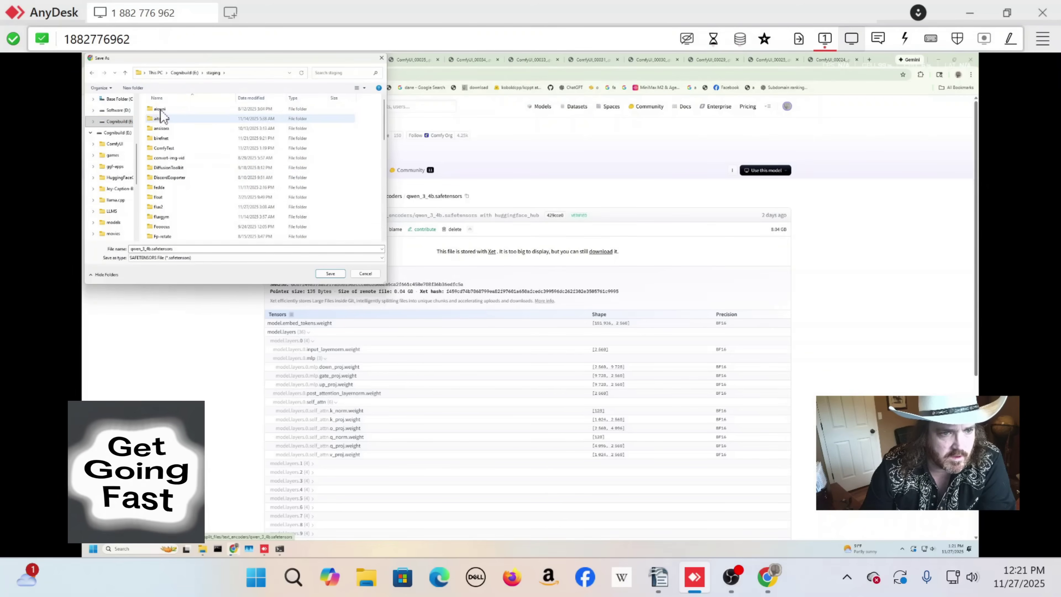
{"action": "double_click", "coordinate": [163, 149]}
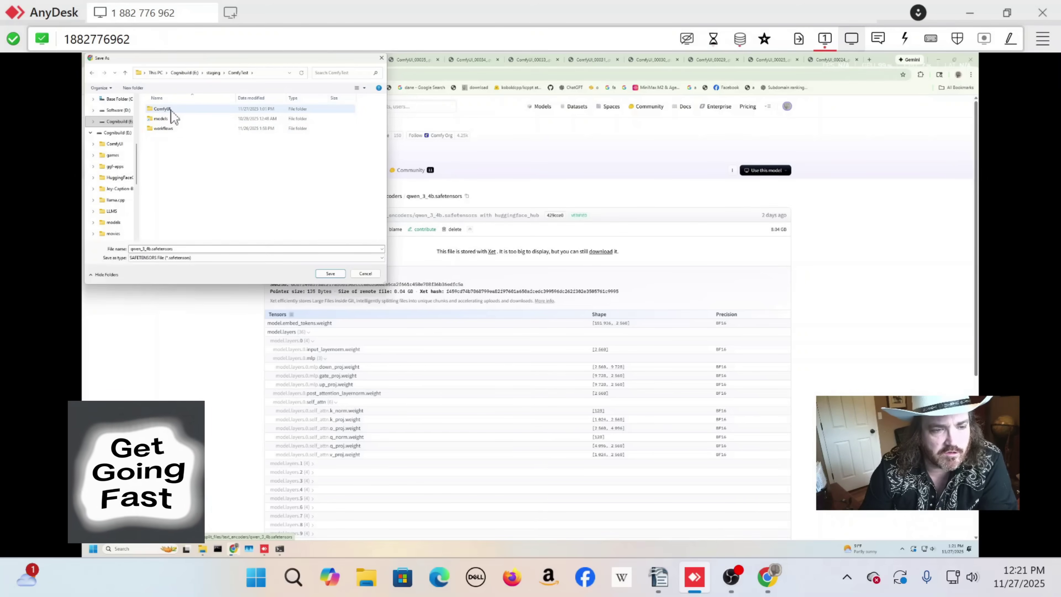
{"action": "double_click", "coordinate": [162, 109]}
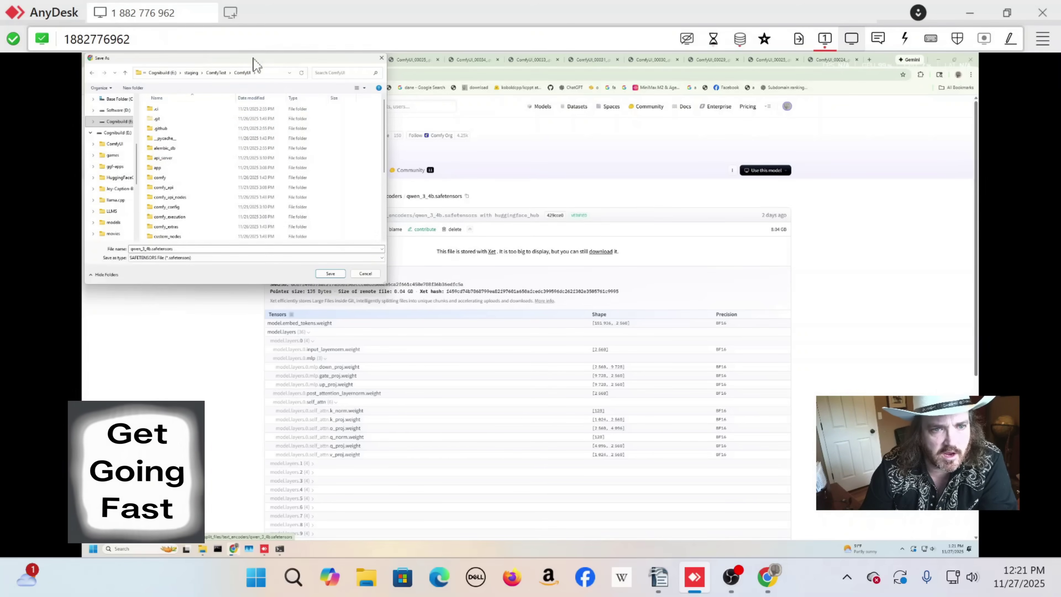
{"action": "left_click_drag", "start_coordinate": [253, 58], "coordinate": [438, 114]}
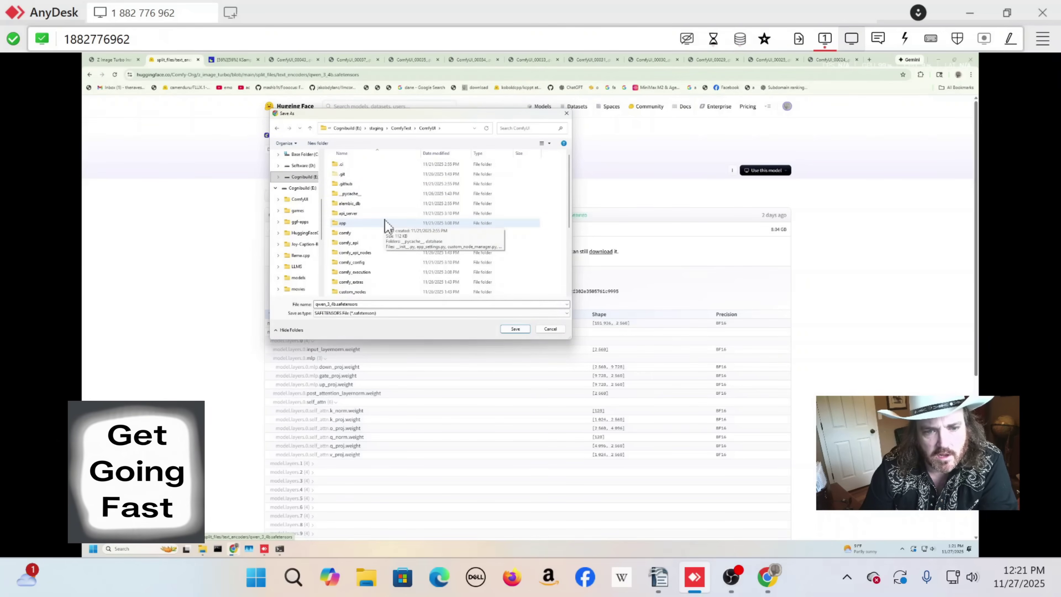
{"action": "scroll", "coordinate": [385, 226], "scroll_direction": "down", "scroll_amount": 4}
{"action": "left_click", "coordinate": [349, 205]}
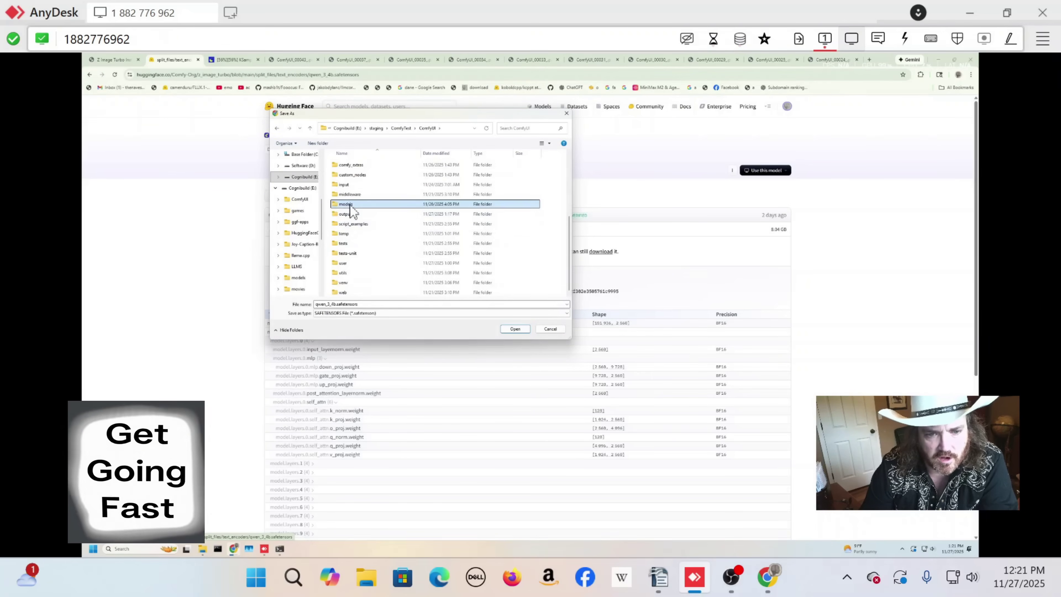
{"action": "double_click", "coordinate": [351, 205]}
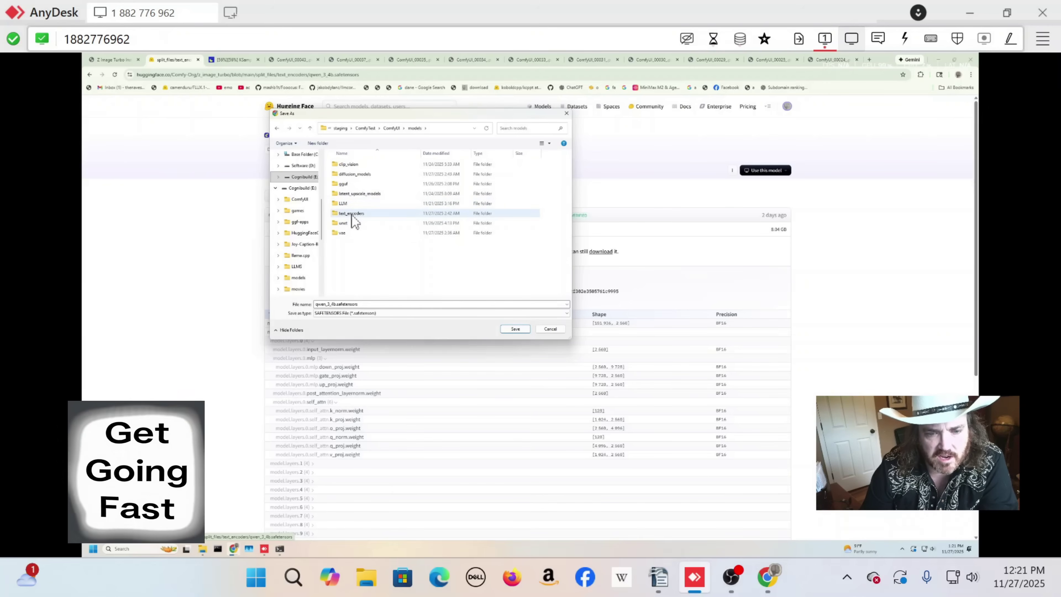
{"action": "double_click", "coordinate": [352, 213]}
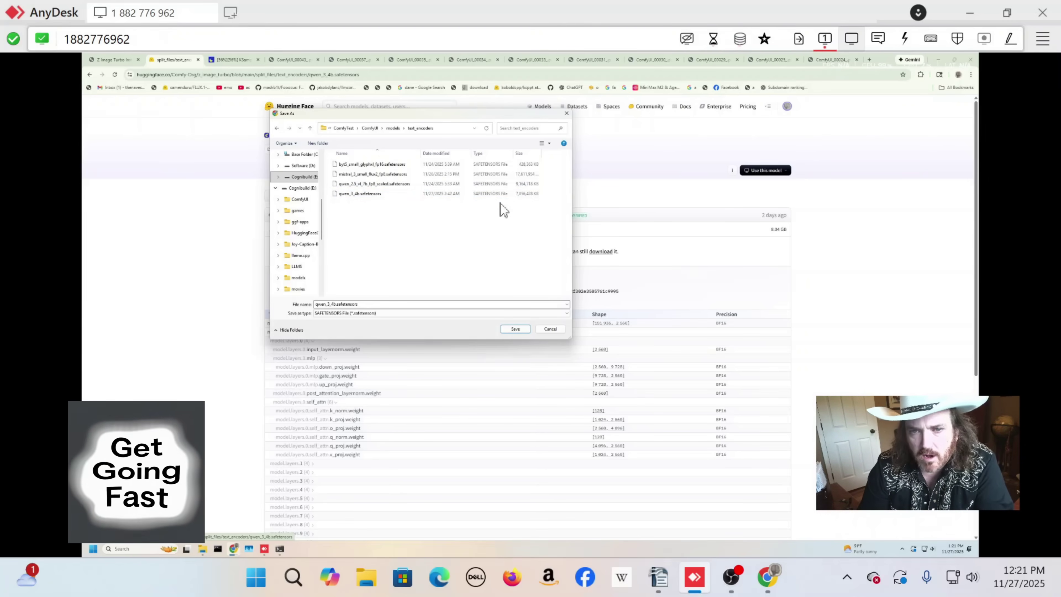
{"action": "left_click", "coordinate": [551, 328]}
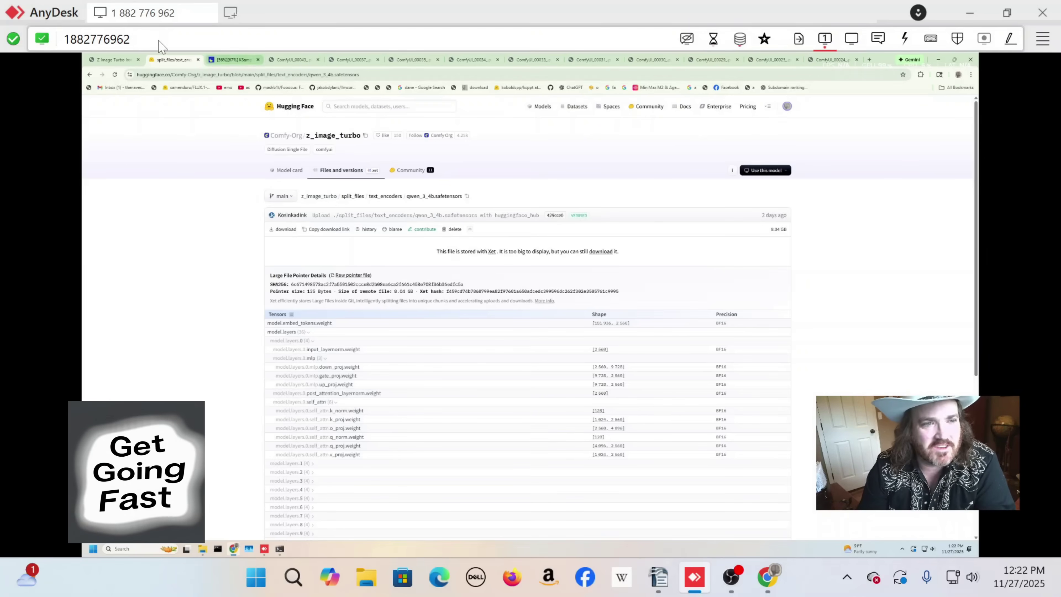
- Return to the ComfyUI_examples Z Image page and examine the target folder given for the diffusion model file
{"action": "left_click", "coordinate": [90, 74]}
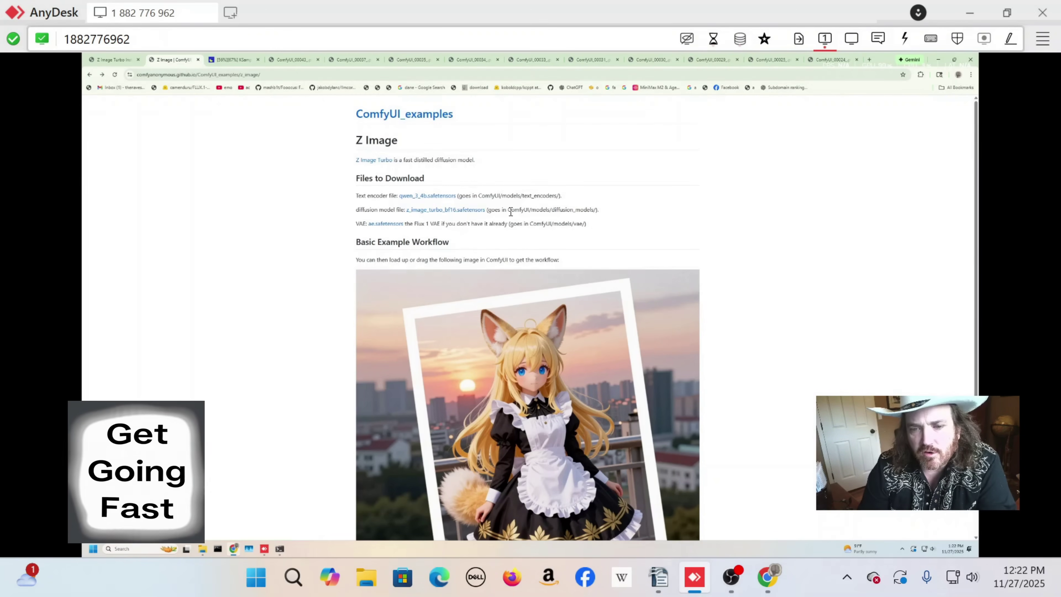
{"action": "left_click", "coordinate": [538, 209]}
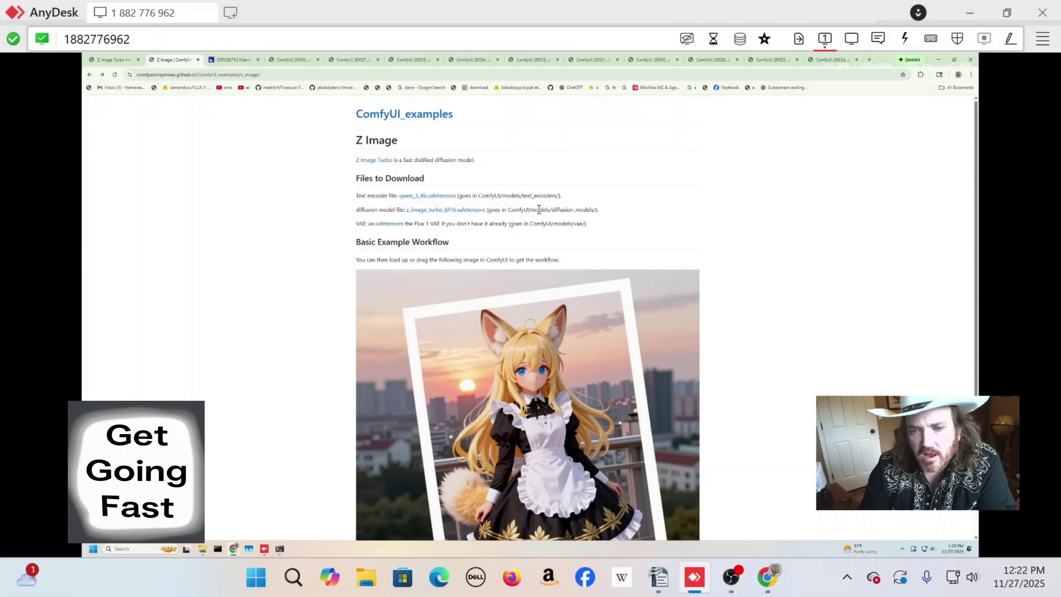
{"action": "left_click_drag", "start_coordinate": [560, 209], "coordinate": [602, 209]}
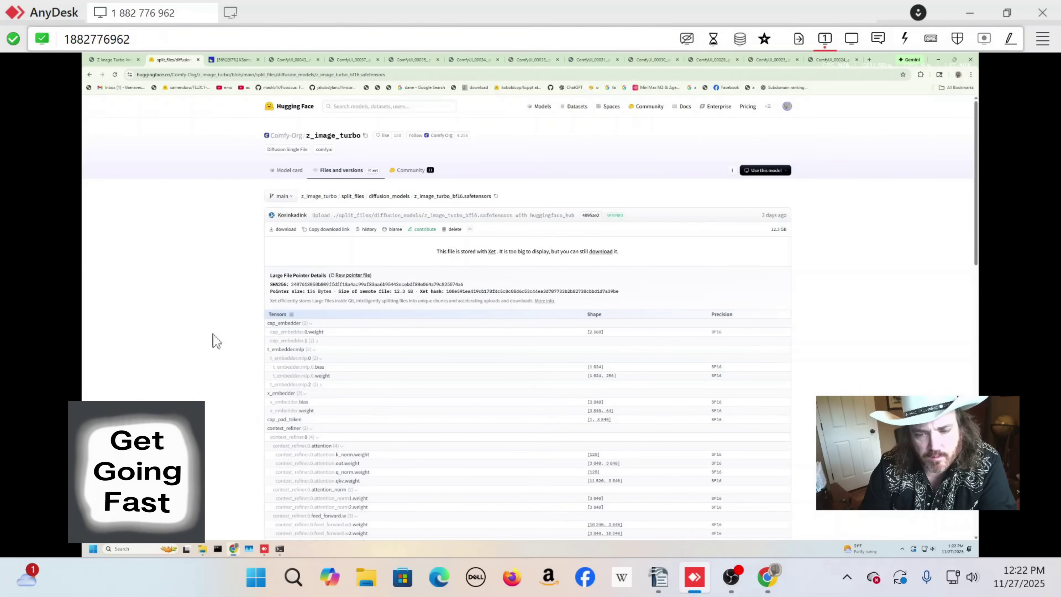
- Try saving z_image_turbo_bf16.safetensors, browsing through the E: drive's ComfyUI models folder to diffusion_models, and cancel the save
{"action": "left_click", "coordinate": [602, 252]}
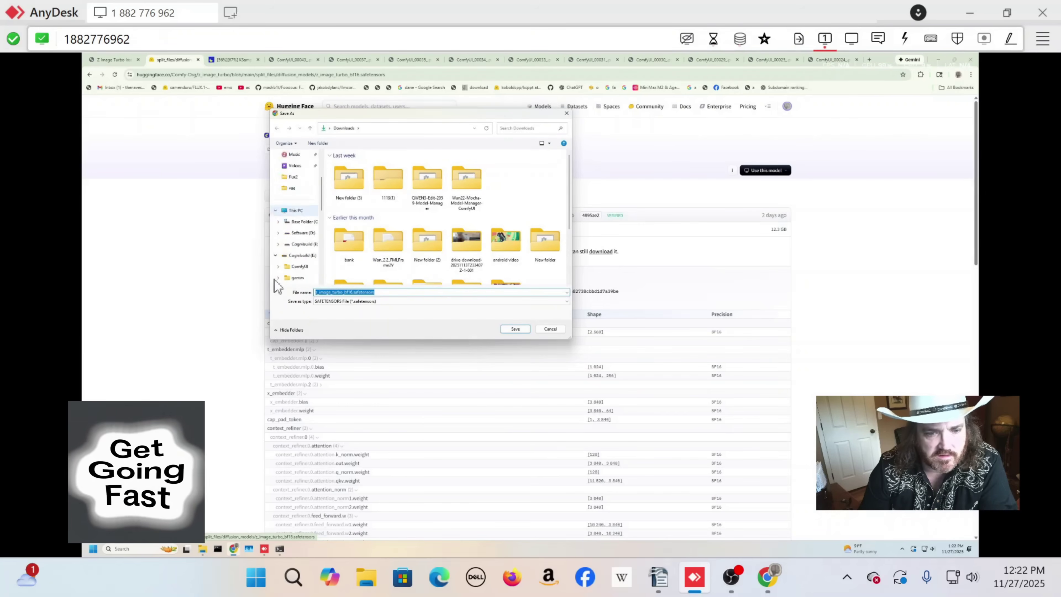
{"action": "left_click", "coordinate": [303, 177]}
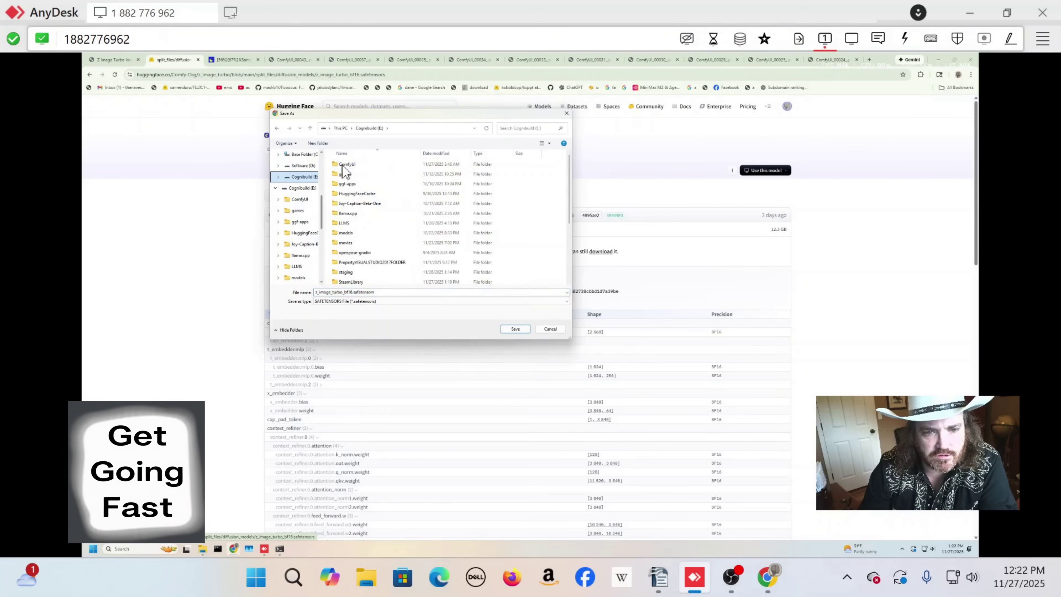
{"action": "double_click", "coordinate": [346, 165]}
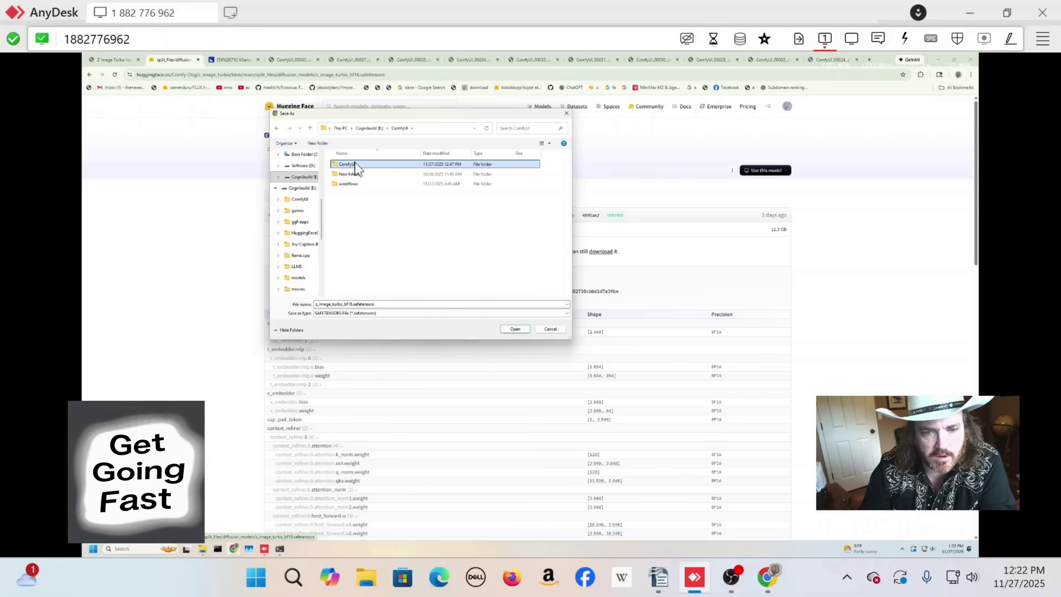
{"action": "double_click", "coordinate": [354, 165]}
{"action": "scroll", "coordinate": [359, 251], "scroll_direction": "down", "scroll_amount": 5}
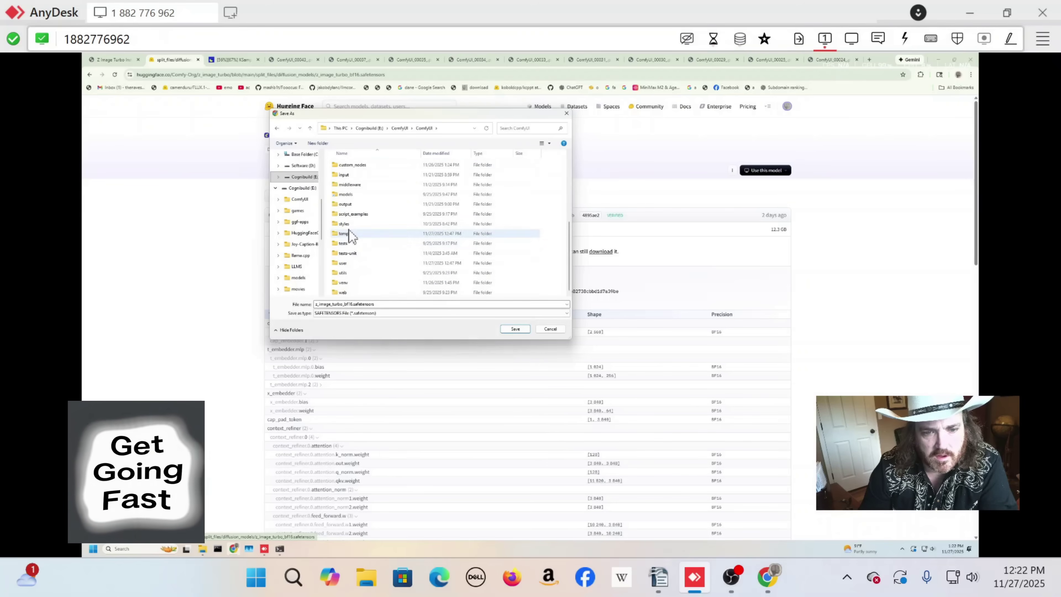
{"action": "double_click", "coordinate": [350, 195]}
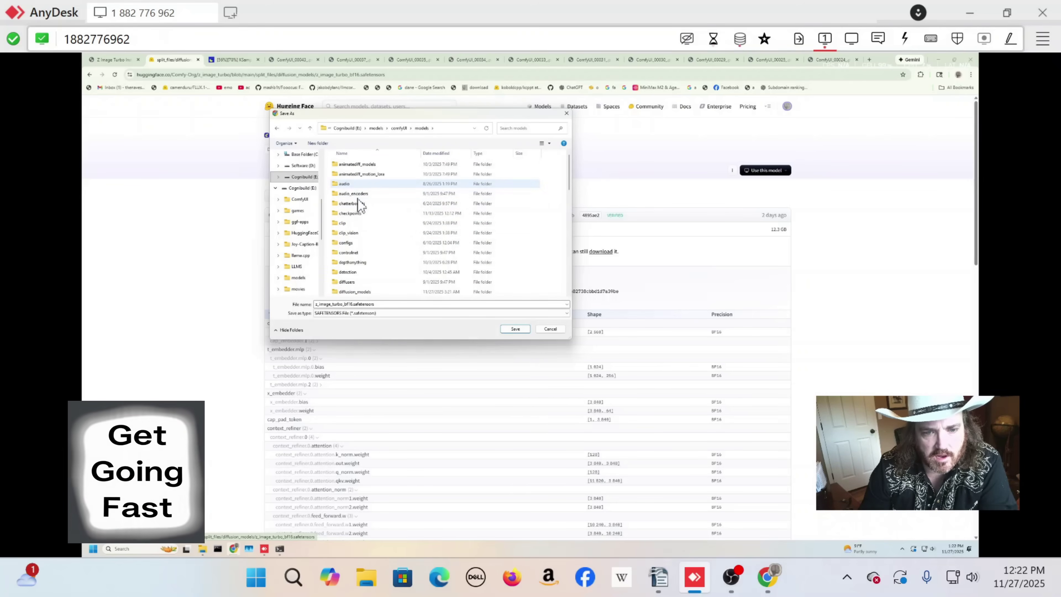
{"action": "left_click", "coordinate": [354, 291]}
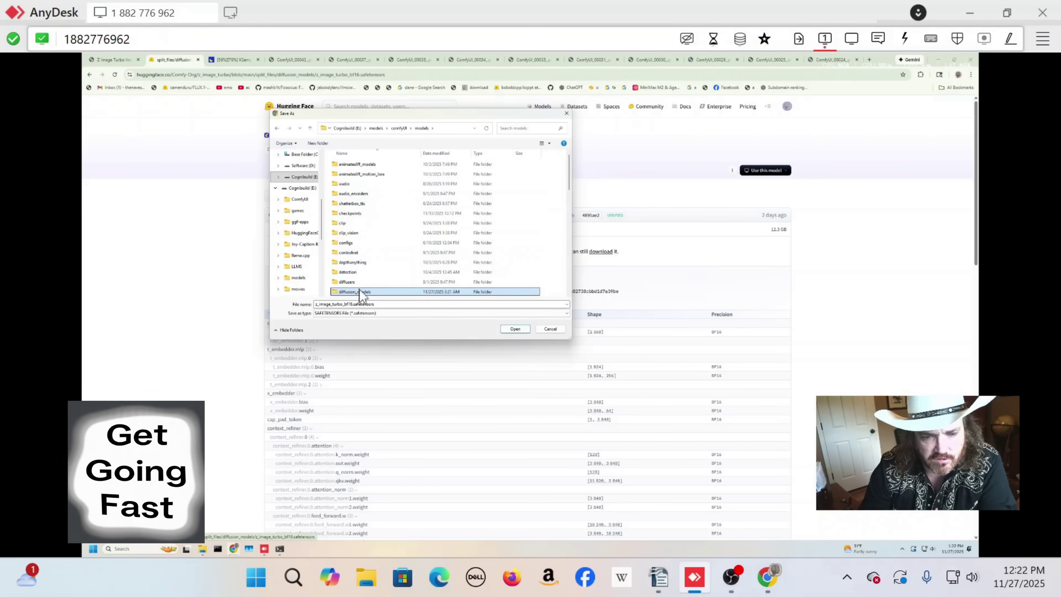
{"action": "scroll", "coordinate": [370, 262], "scroll_direction": "down", "scroll_amount": 2}
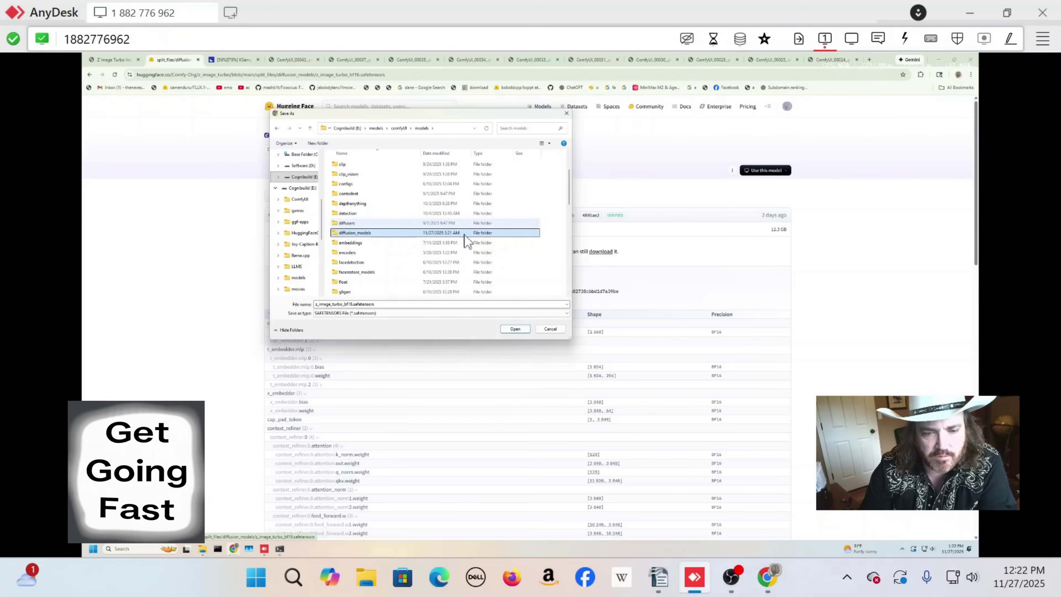
{"action": "left_click", "coordinate": [556, 331]}
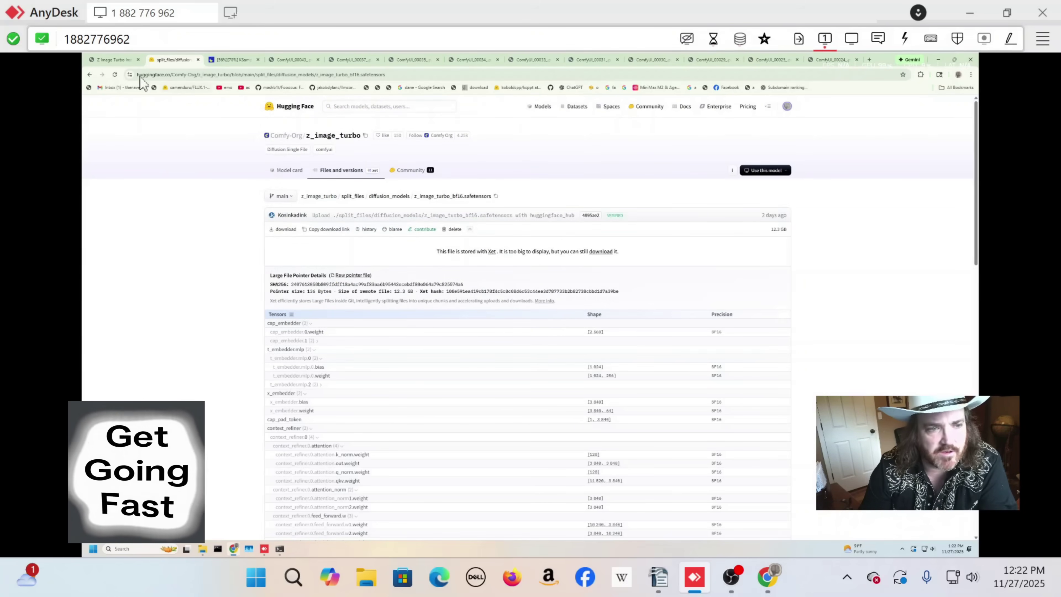
- Check the VAE's target folder on the Z Image page and open the Hugging Face page for ae.safetensors
{"action": "left_click", "coordinate": [89, 75]}
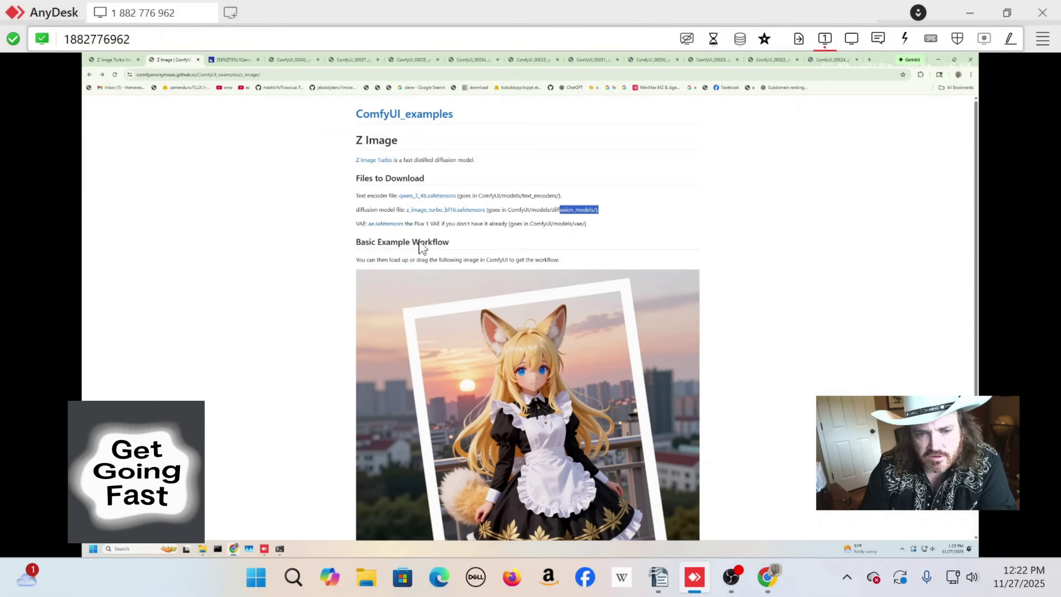
{"action": "left_click", "coordinate": [385, 225]}
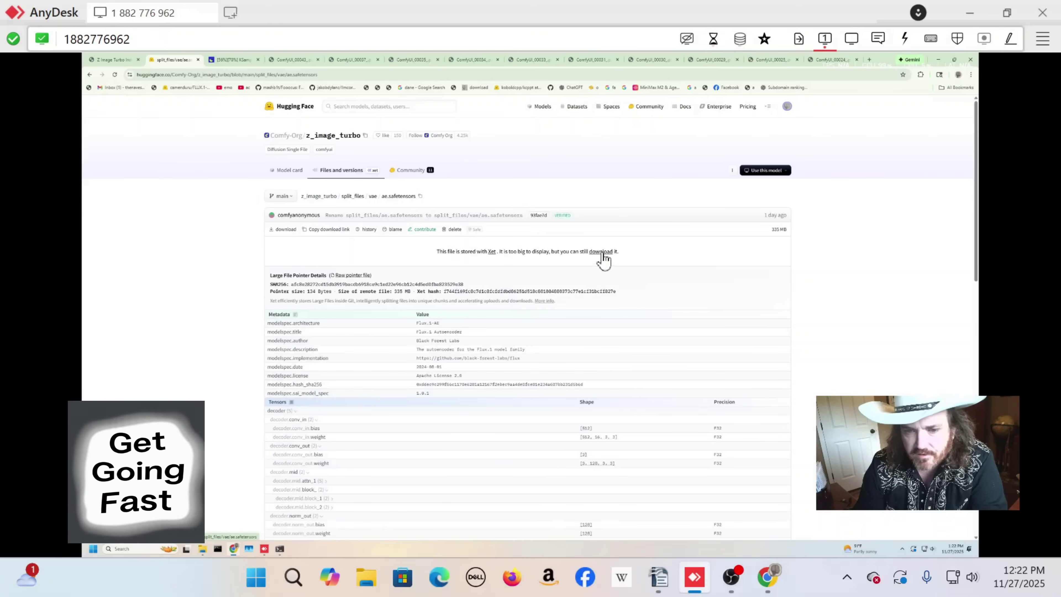
{"action": "left_click", "coordinate": [89, 75]}
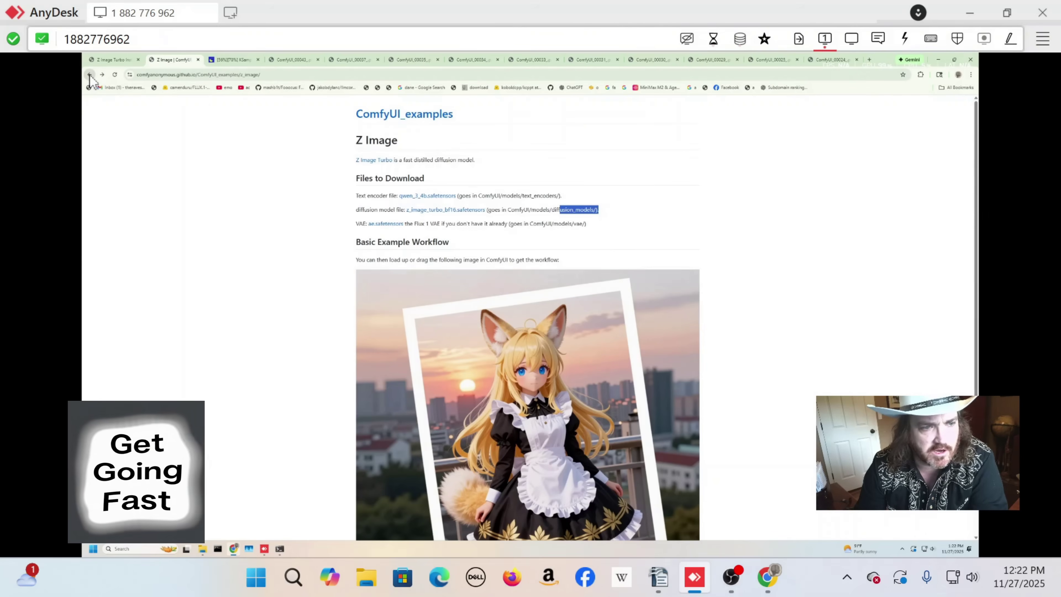
{"action": "left_click", "coordinate": [577, 225]}
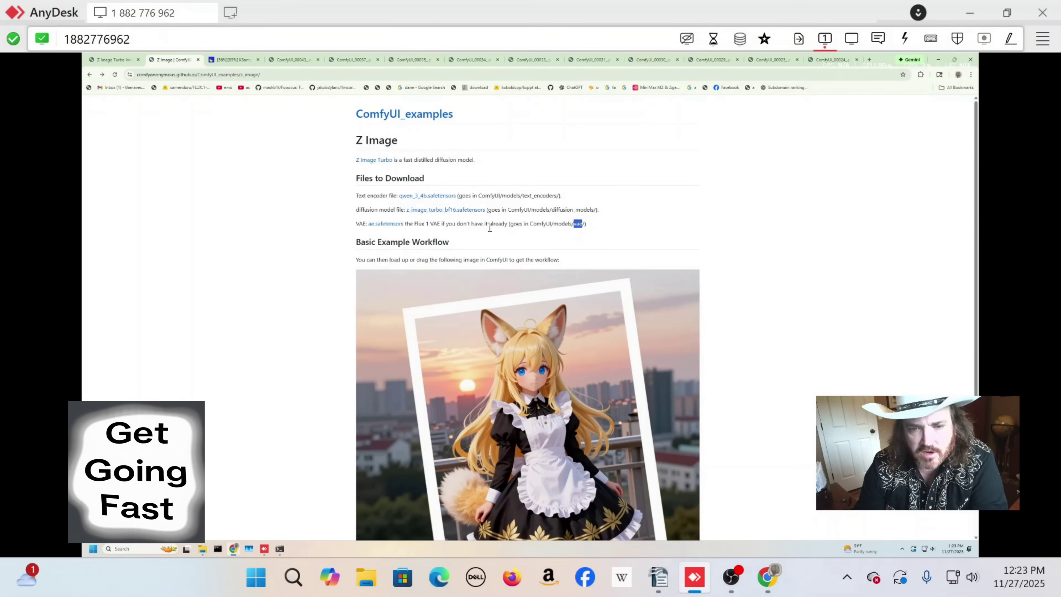
{"action": "left_click", "coordinate": [385, 225]}
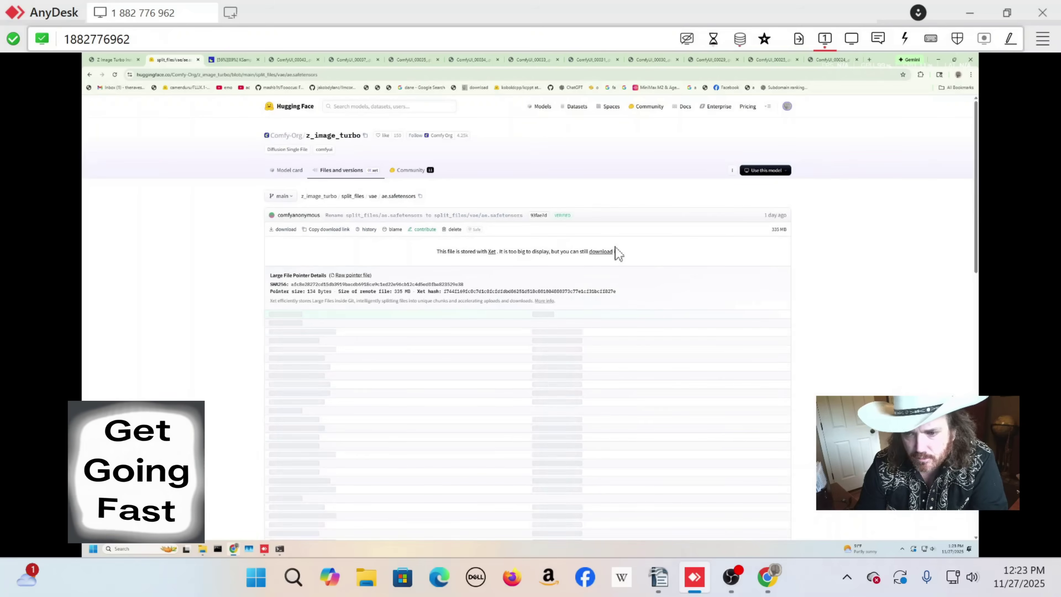
- Try saving ae.safetensors, browsing the E: drive to staging\ComfyTest\ComfyUI\models\vae, and cancel the save
{"action": "left_click", "coordinate": [602, 252]}
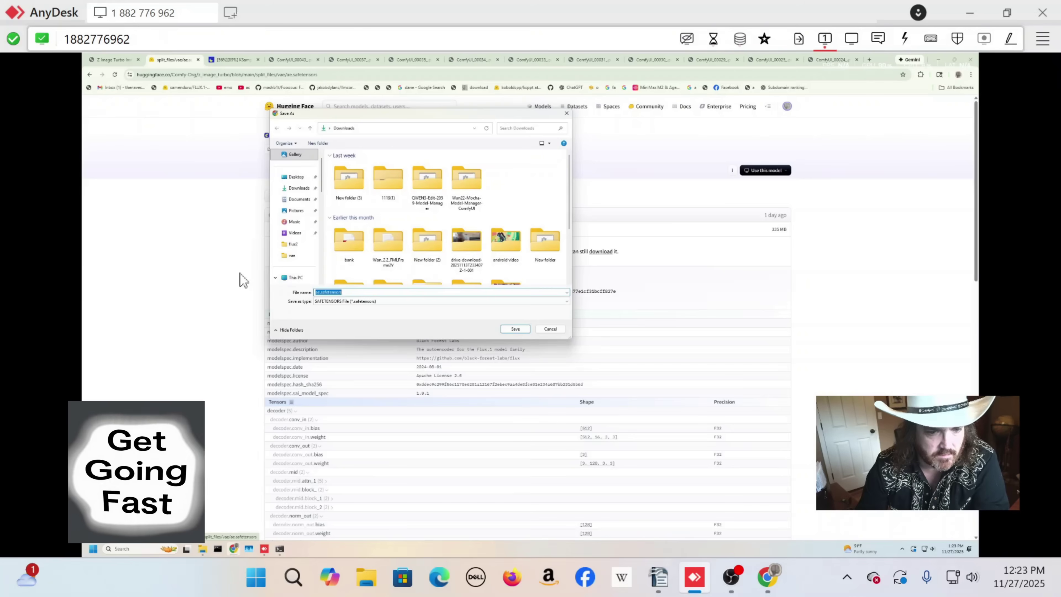
{"action": "scroll", "coordinate": [303, 247], "scroll_direction": "down", "scroll_amount": 10}
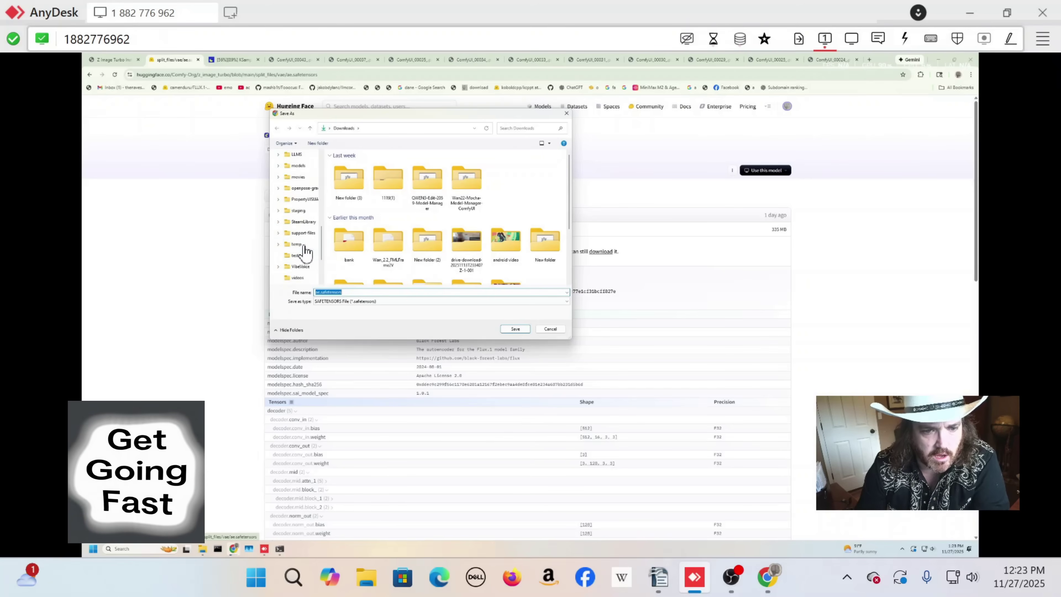
{"action": "scroll", "coordinate": [307, 255], "scroll_direction": "down", "scroll_amount": 6}
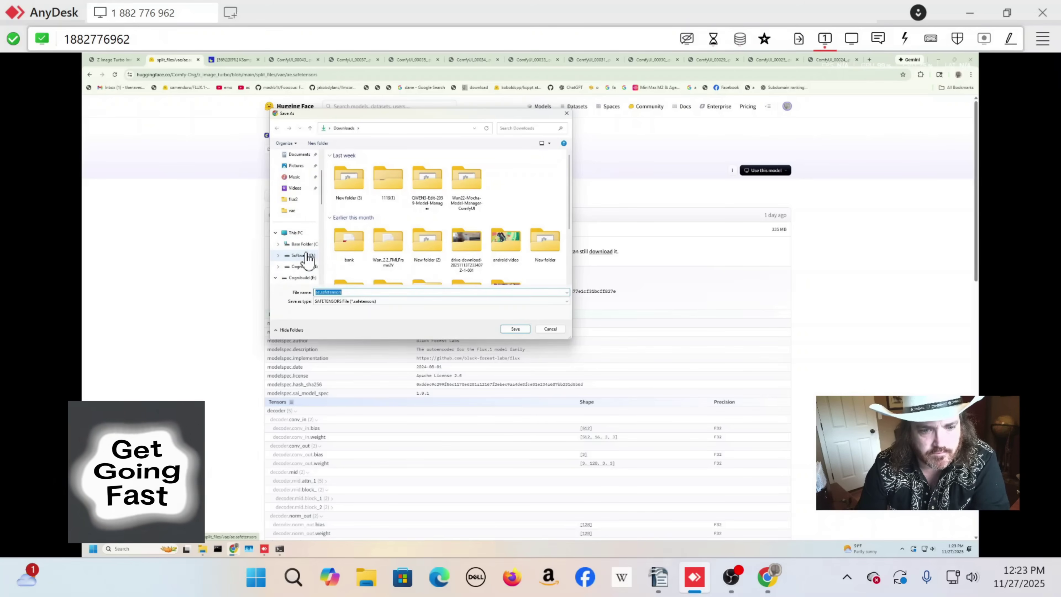
{"action": "left_click", "coordinate": [304, 266]}
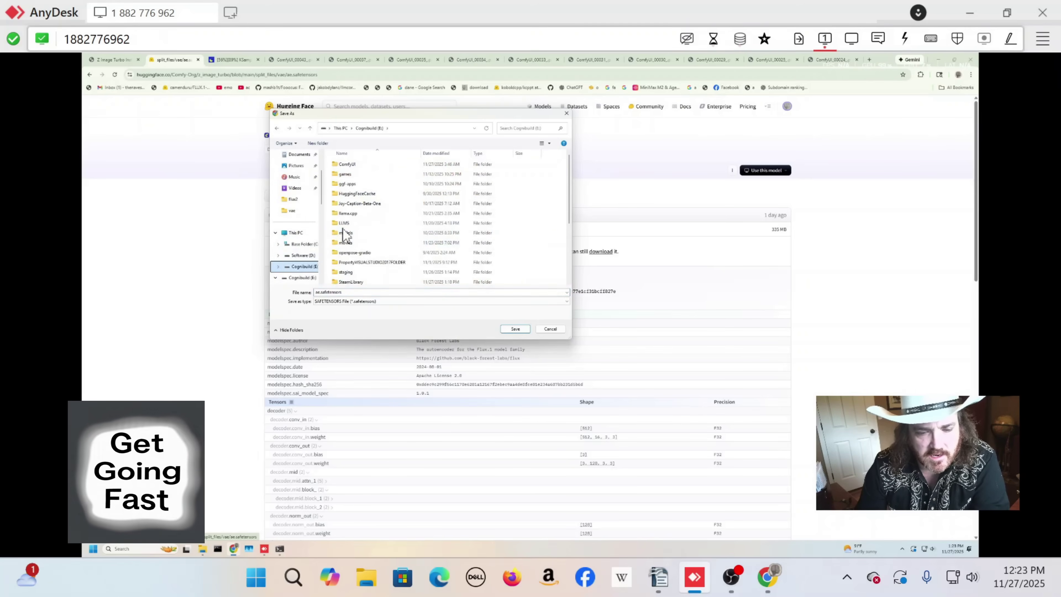
{"action": "scroll", "coordinate": [343, 235], "scroll_direction": "down", "scroll_amount": 3}
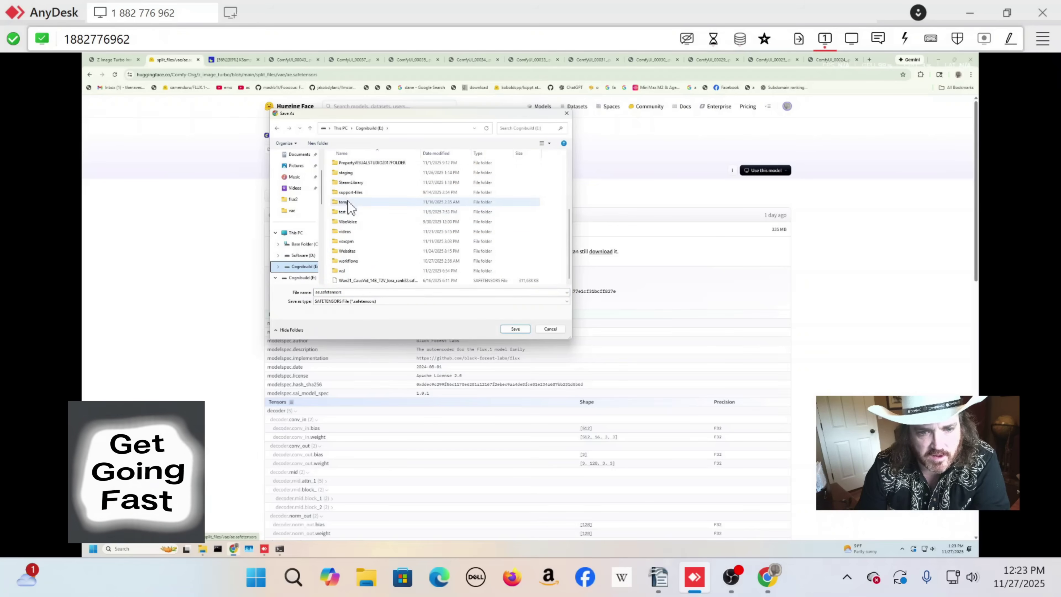
{"action": "double_click", "coordinate": [350, 172]}
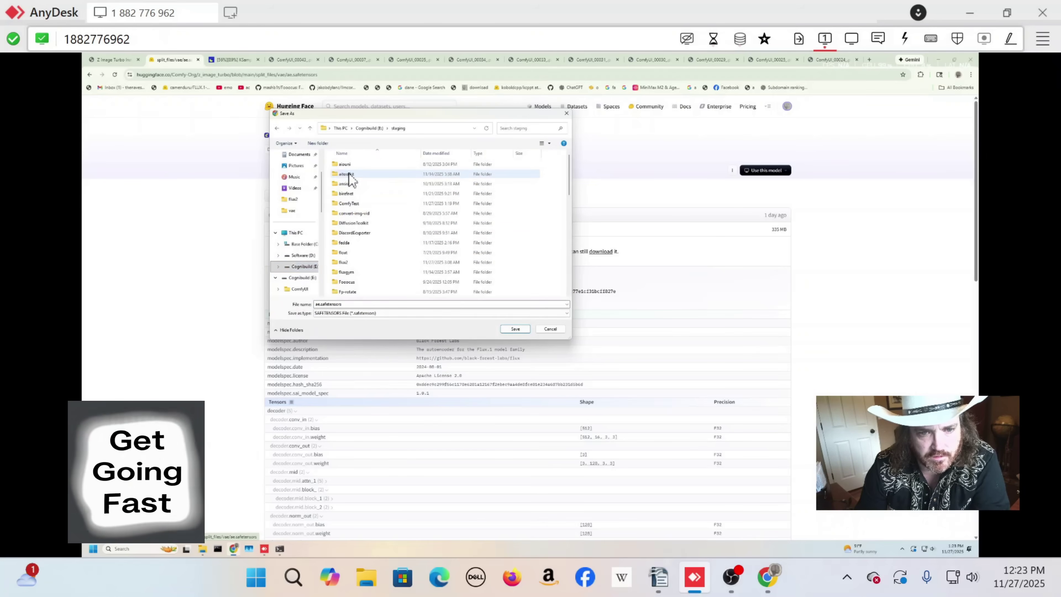
{"action": "double_click", "coordinate": [360, 204]}
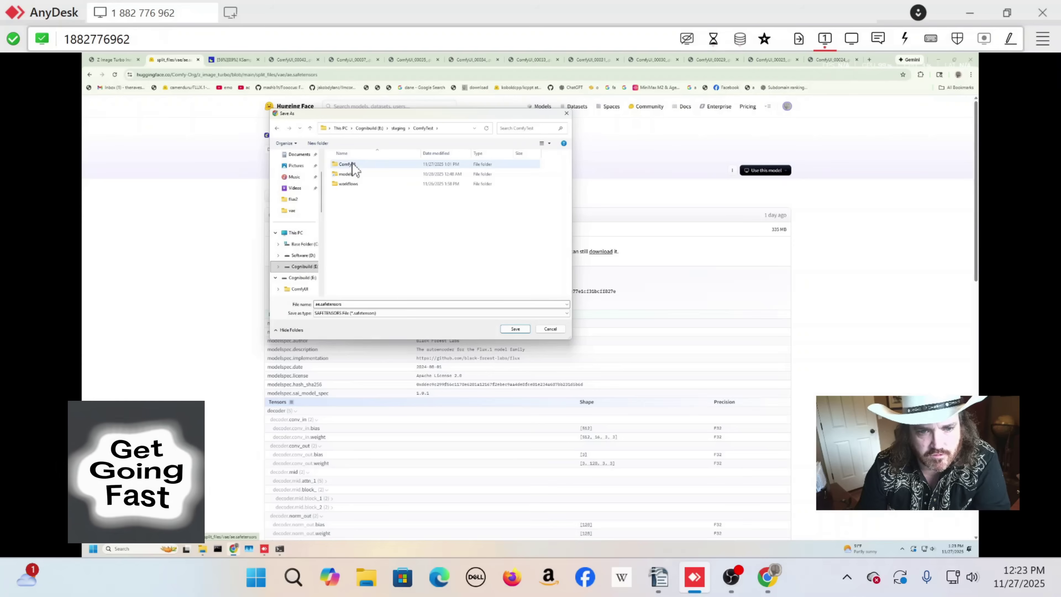
{"action": "double_click", "coordinate": [352, 165]}
{"action": "scroll", "coordinate": [360, 263], "scroll_direction": "down", "scroll_amount": 4}
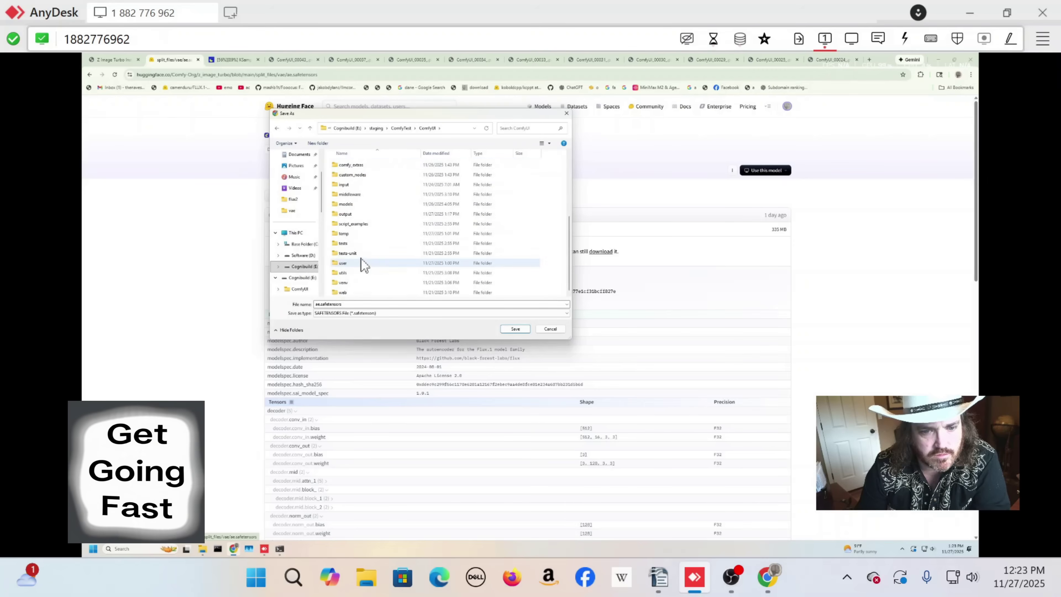
{"action": "left_click", "coordinate": [358, 205]}
{"action": "double_click", "coordinate": [357, 204]}
{"action": "left_click", "coordinate": [343, 234]}
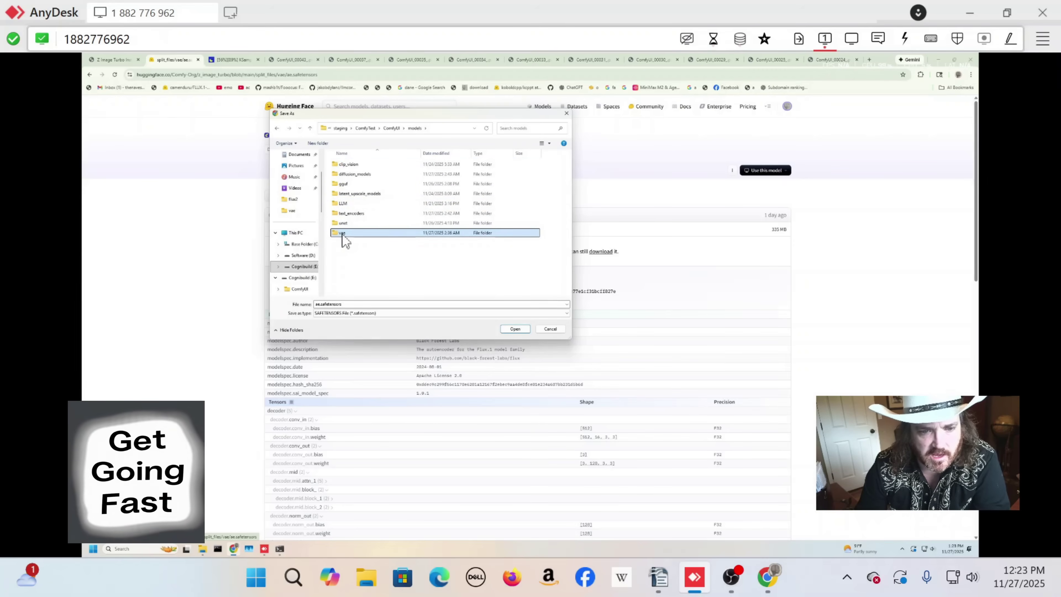
{"action": "double_click", "coordinate": [342, 234]}
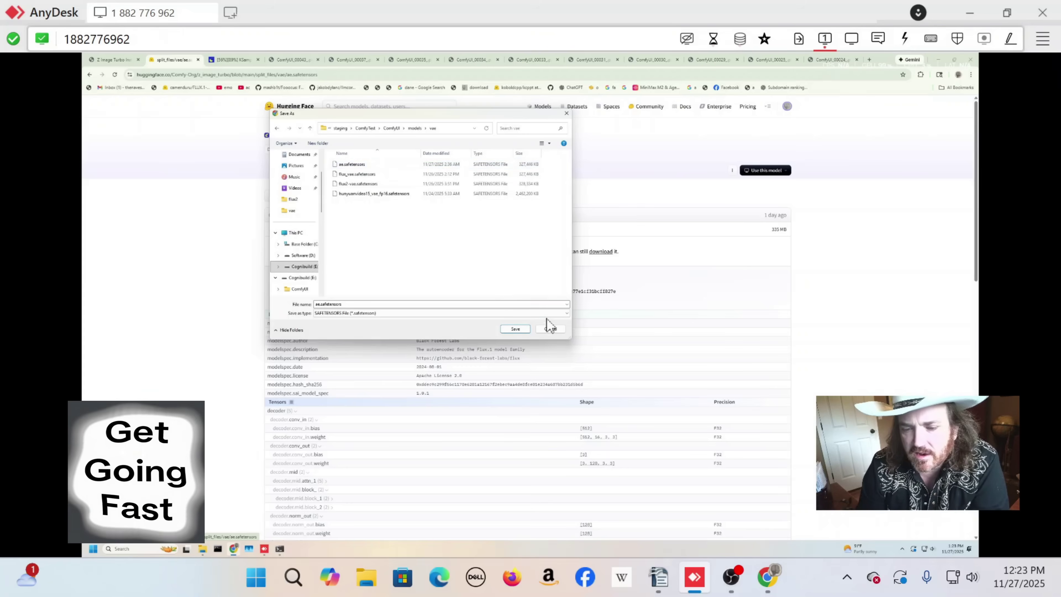
{"action": "left_click", "coordinate": [551, 329]}
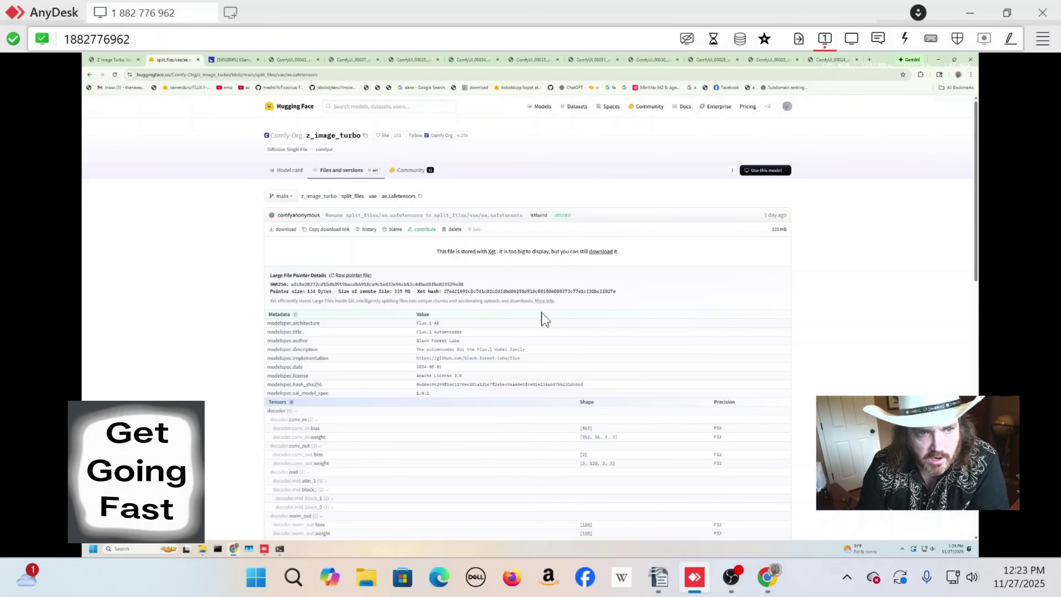
- Switch to ComfyUI, hide the queue, and open the workflow from z_image_turbo_example.png in the workflows\z-image folder
{"action": "left_click", "coordinate": [236, 61]}
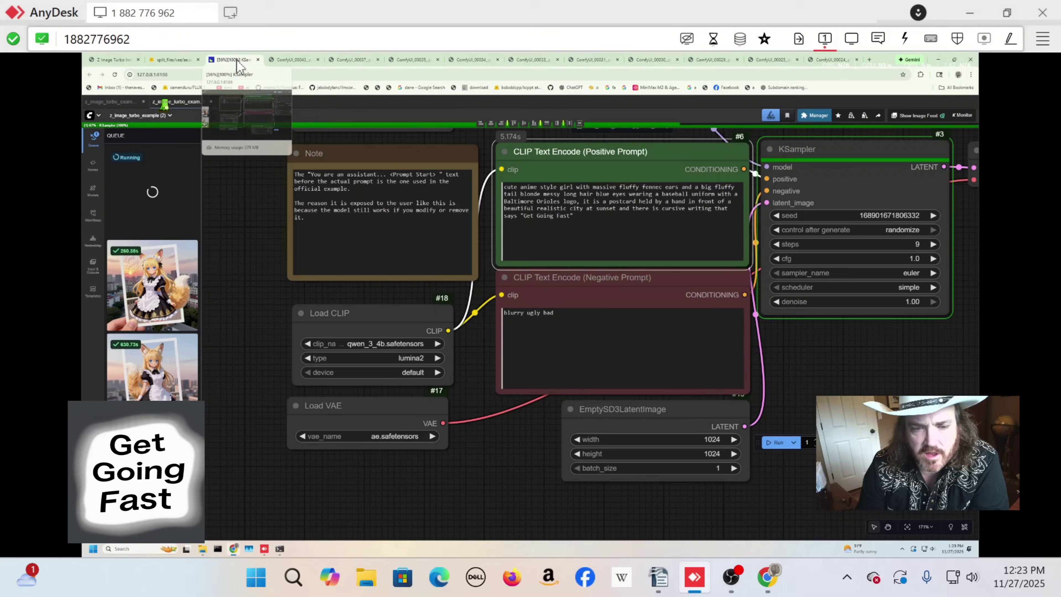
{"action": "left_click", "coordinate": [93, 141]}
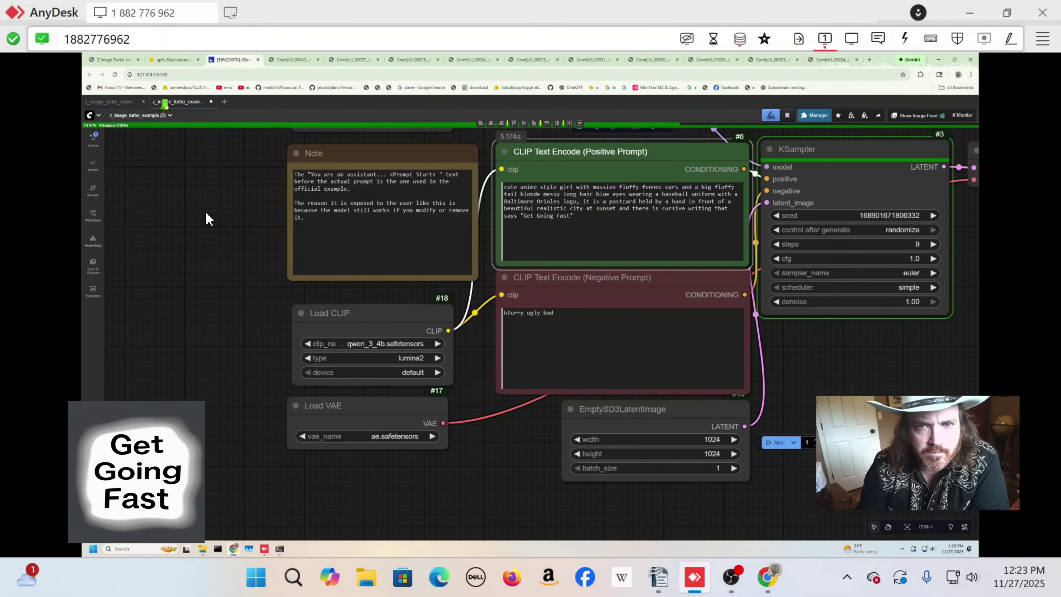
{"action": "left_click", "coordinate": [100, 117]}
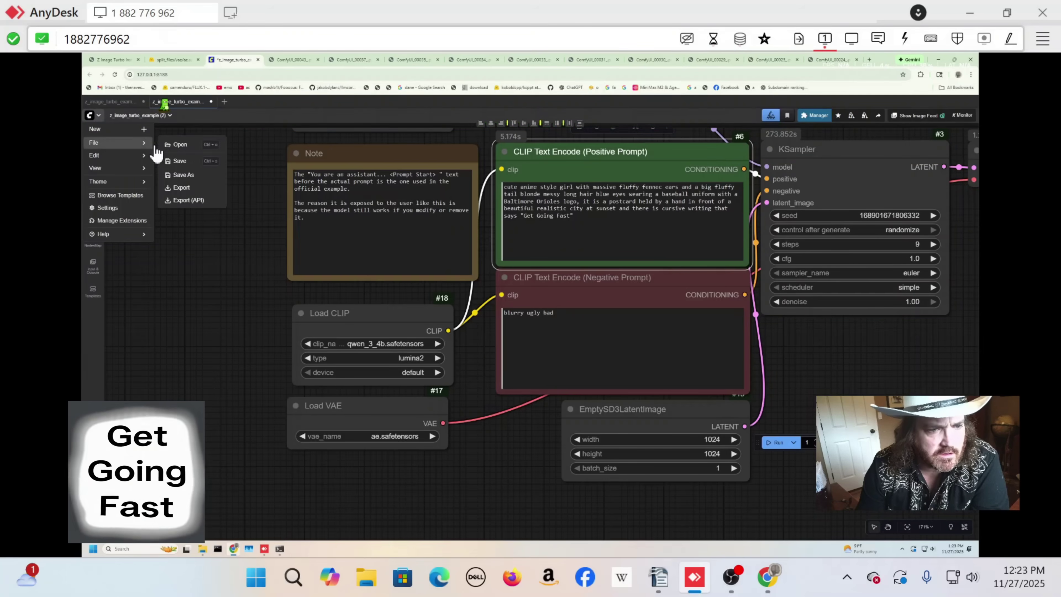
{"action": "left_click", "coordinate": [188, 151]}
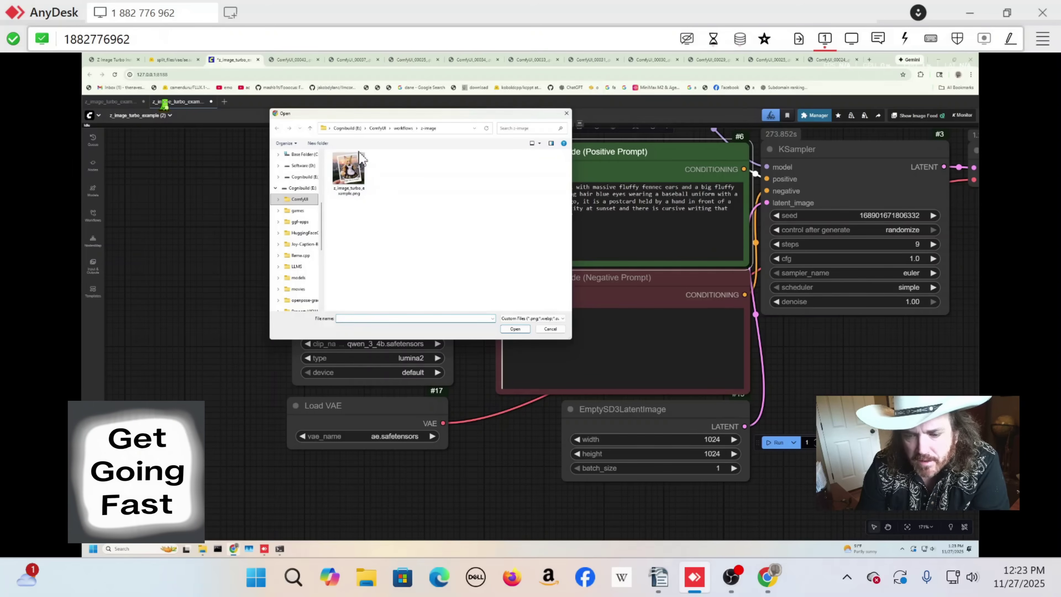
{"action": "double_click", "coordinate": [365, 161]}
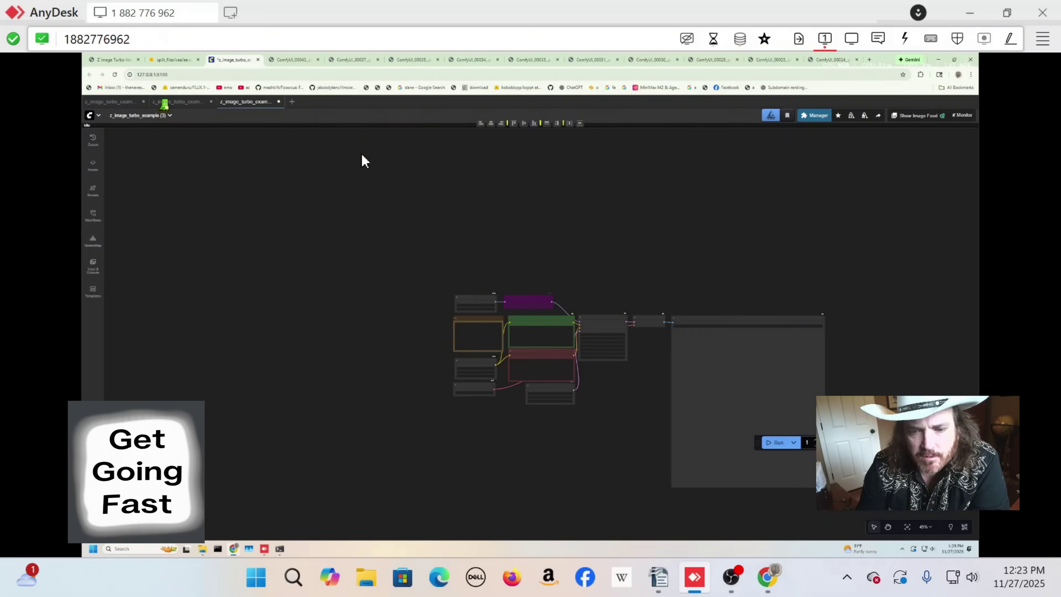
- Examine the model, CLIP and VAE loader nodes, and move the floating Run controls clear of the EmptySD3LatentImage node
{"action": "scroll", "coordinate": [435, 305], "scroll_direction": "up", "scroll_amount": 10}
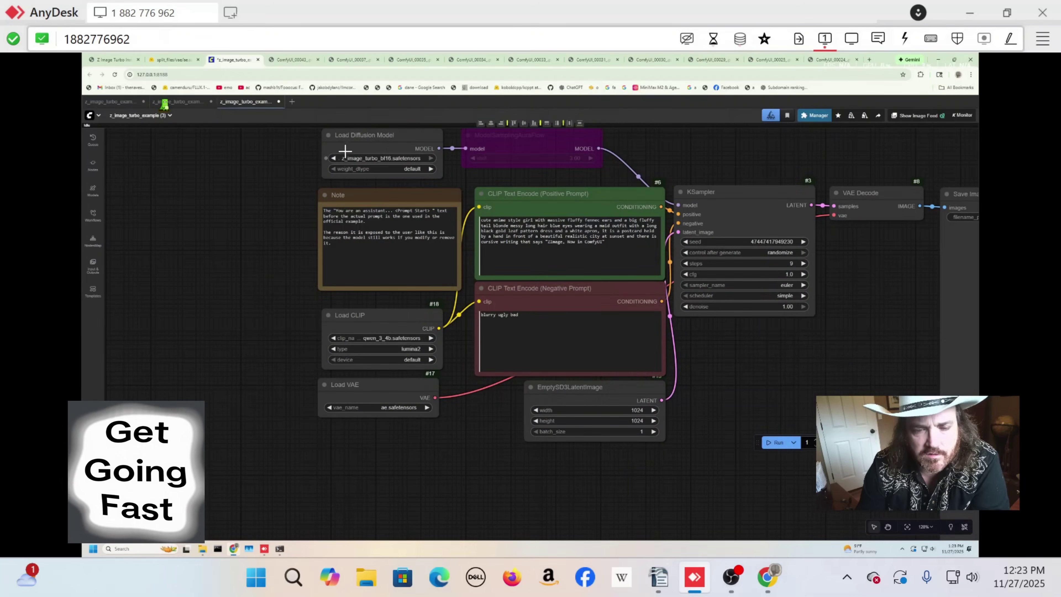
{"action": "scroll", "coordinate": [196, 238], "scroll_direction": "up", "scroll_amount": 4}
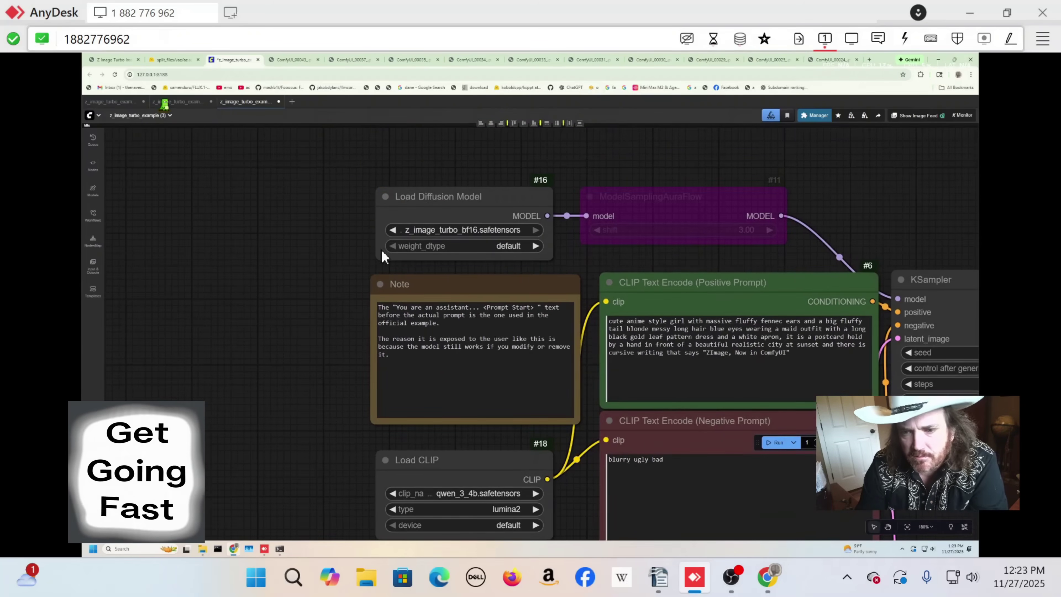
{"action": "left_click_drag", "start_coordinate": [275, 310], "coordinate": [213, 162]}
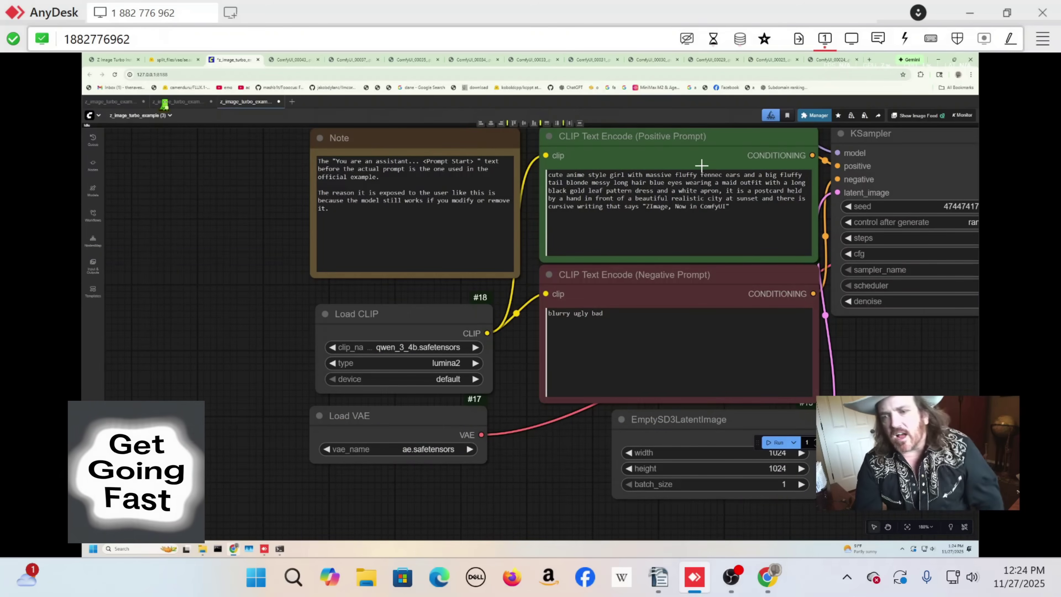
{"action": "left_click_drag", "start_coordinate": [756, 476], "coordinate": [872, 358]}
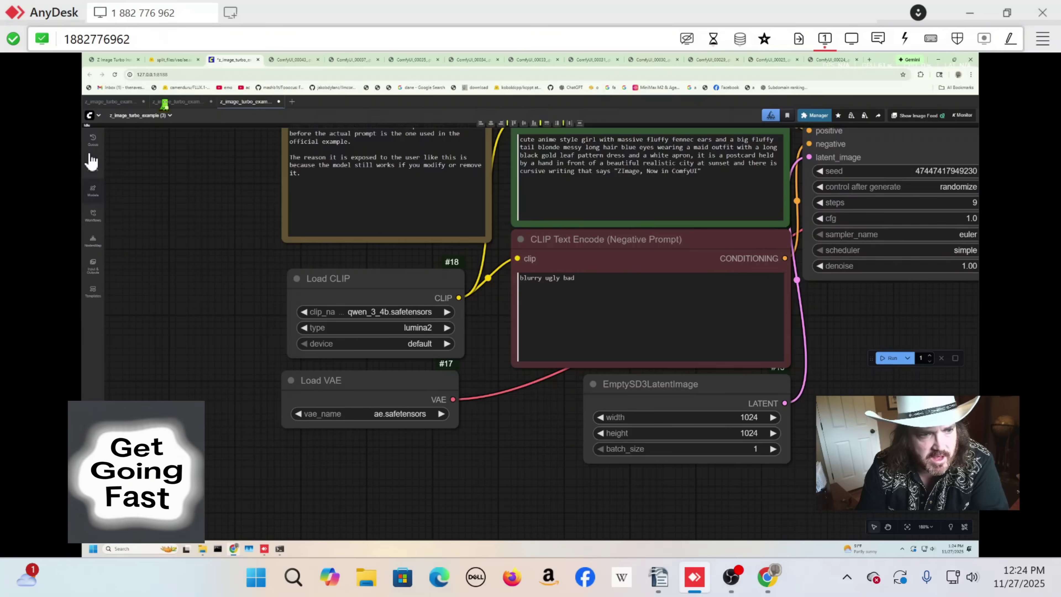
- Show the queue and view the newest generated image, the "Get Going Fast" postcard, at full size before closing it
{"action": "left_click", "coordinate": [94, 139]}
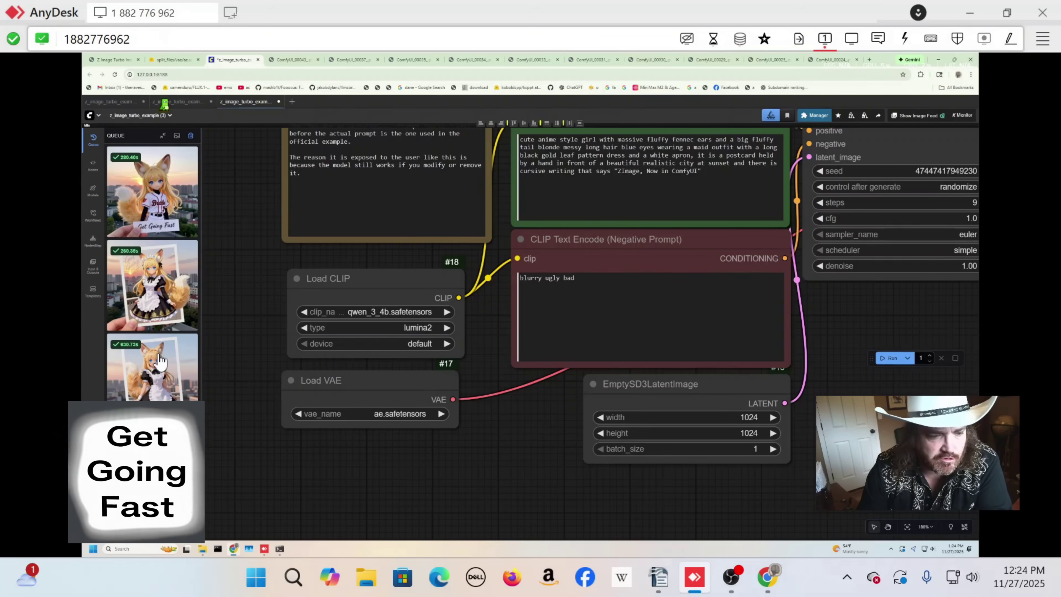
{"action": "left_click", "coordinate": [166, 193]}
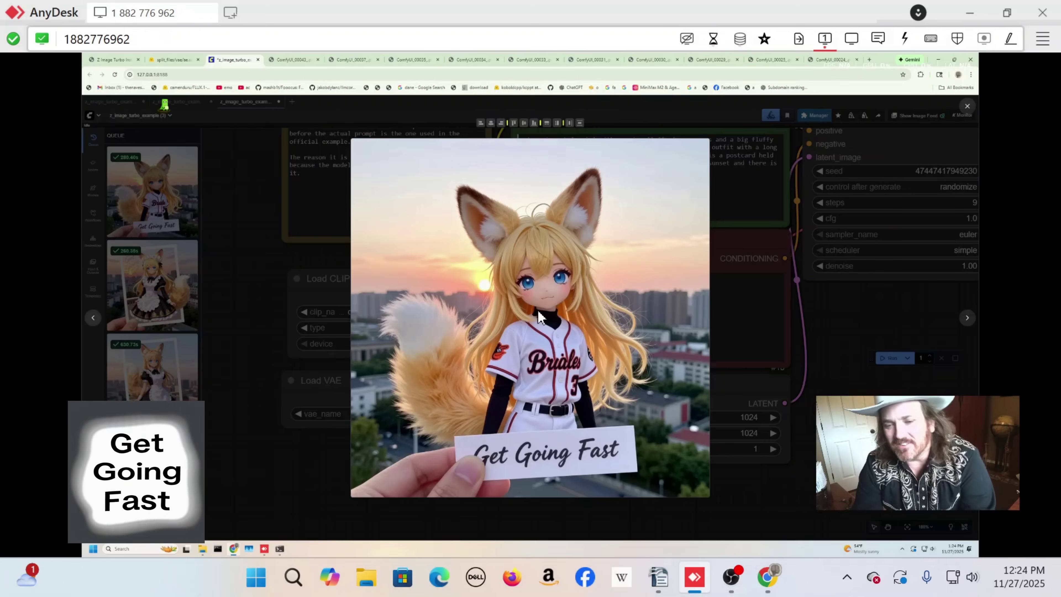
{"action": "left_click", "coordinate": [834, 332]}
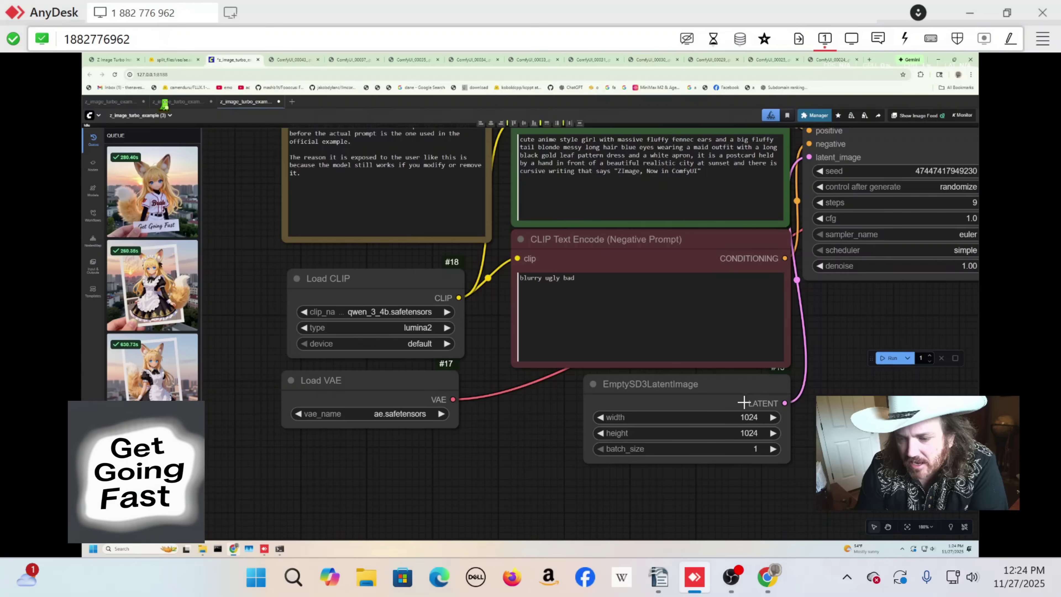
- Set the EmptySD3LatentImage width and height to 2048 each and run the workflow
{"action": "left_click", "coordinate": [747, 416]}
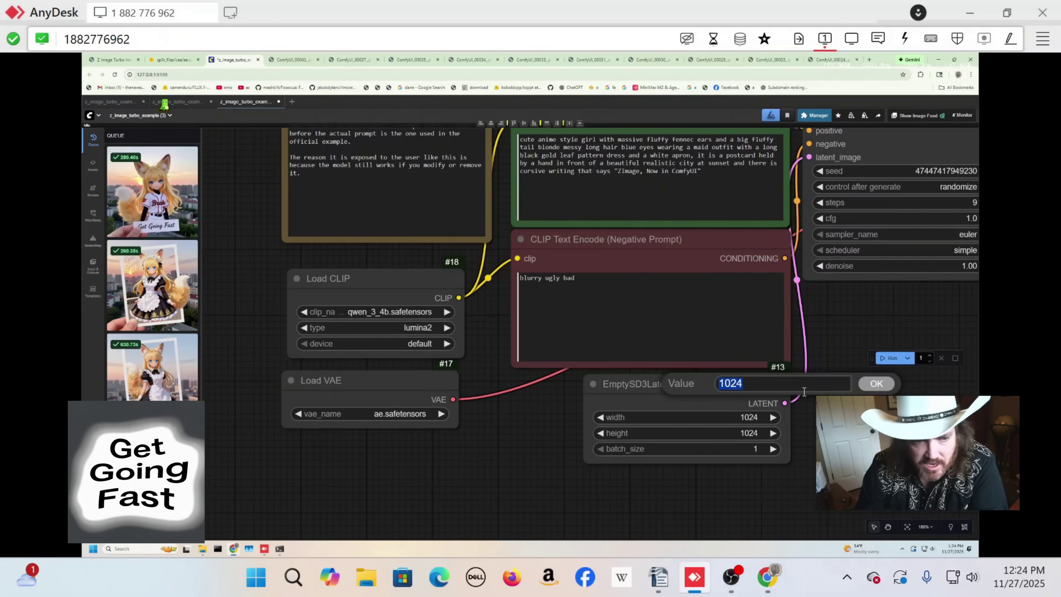
{"action": "type", "text": "2048"}
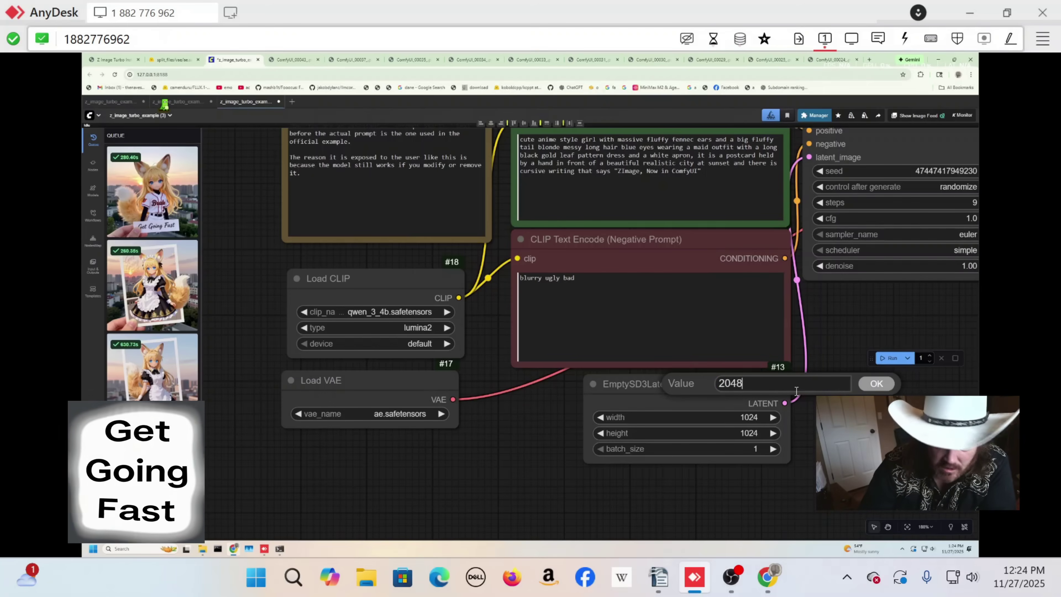
{"action": "key", "text": "Return"}
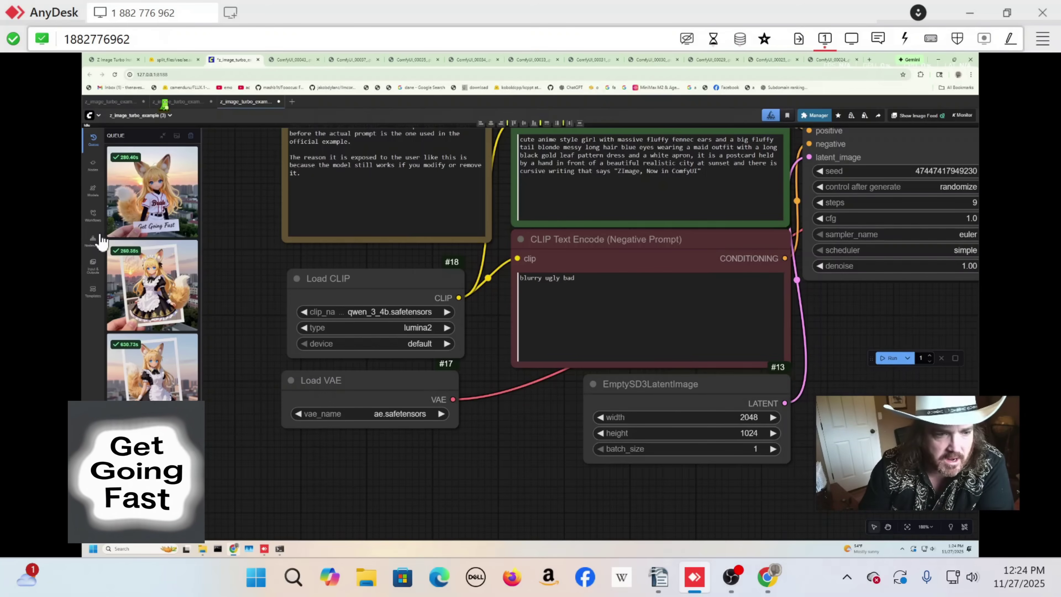
{"action": "left_click", "coordinate": [754, 435]}
{"action": "type", "text": "2048"}
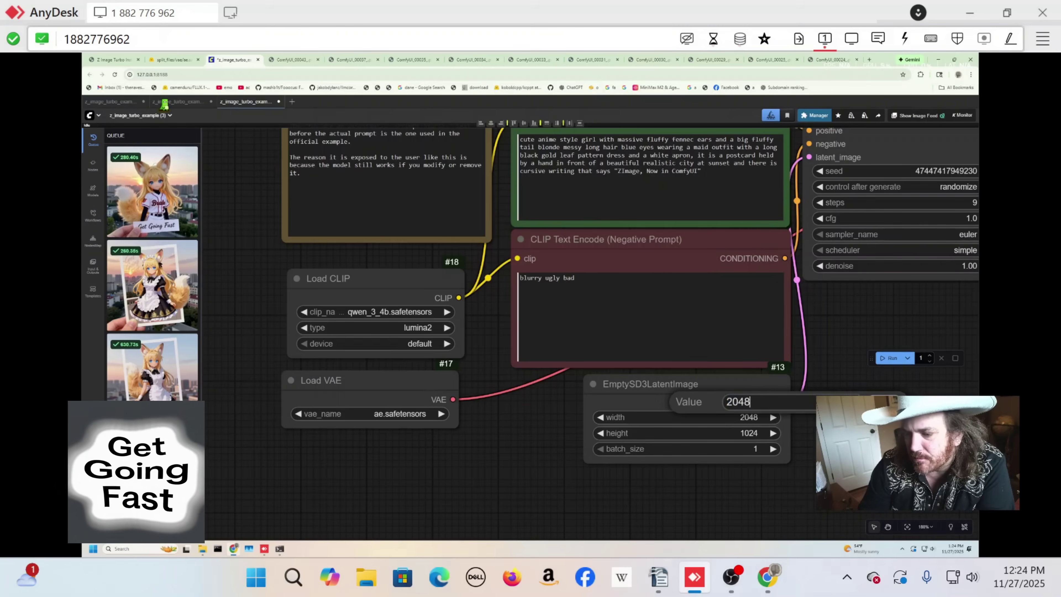
{"action": "key", "text": "Return"}
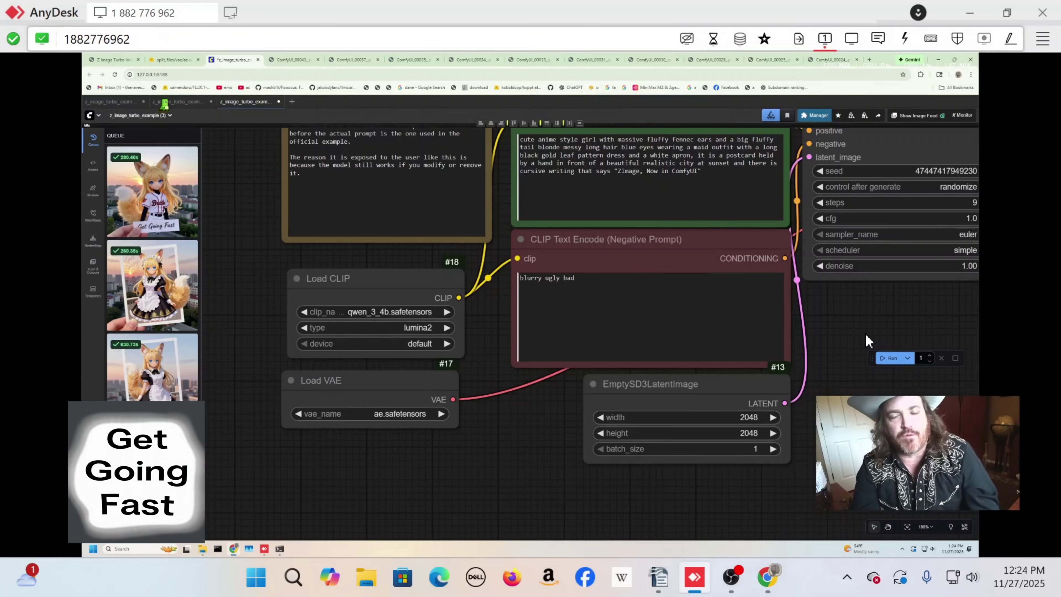
{"action": "left_click", "coordinate": [892, 359]}
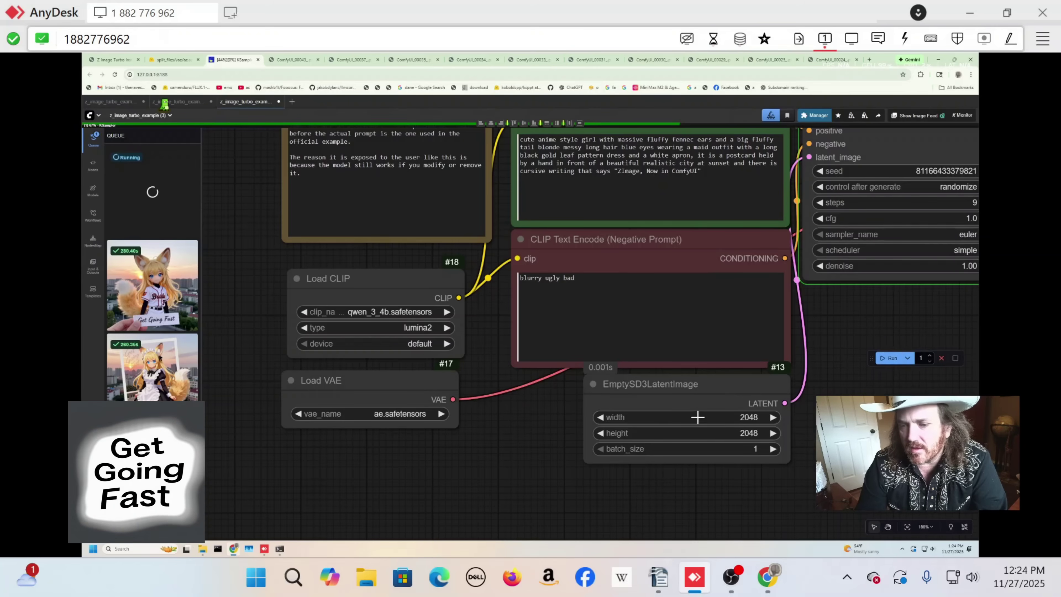
{"action": "left_click_drag", "start_coordinate": [812, 341], "coordinate": [621, 453]}
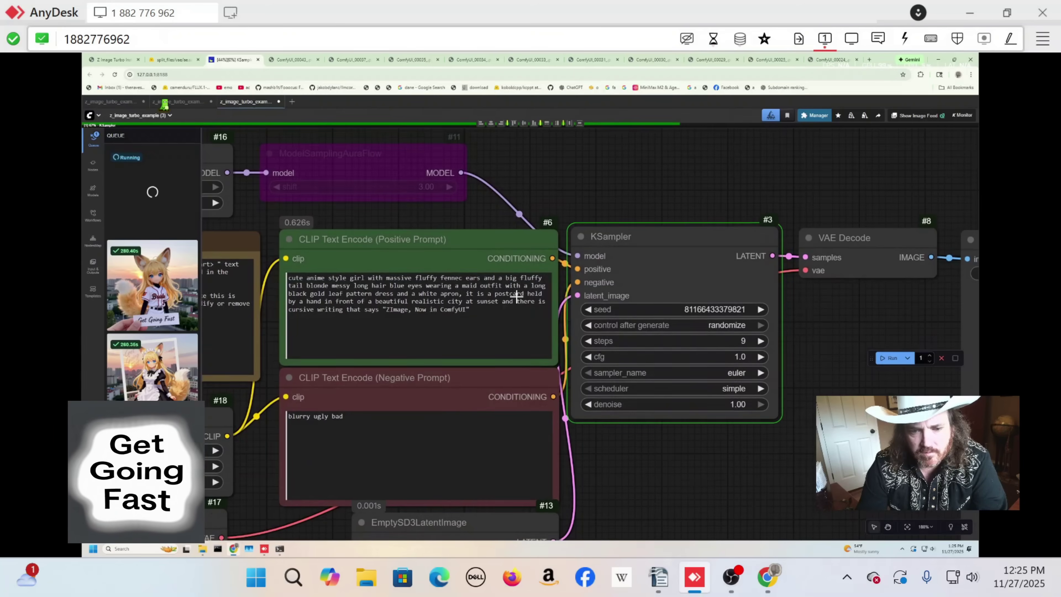
{"action": "left_click_drag", "start_coordinate": [517, 296], "coordinate": [292, 294]}
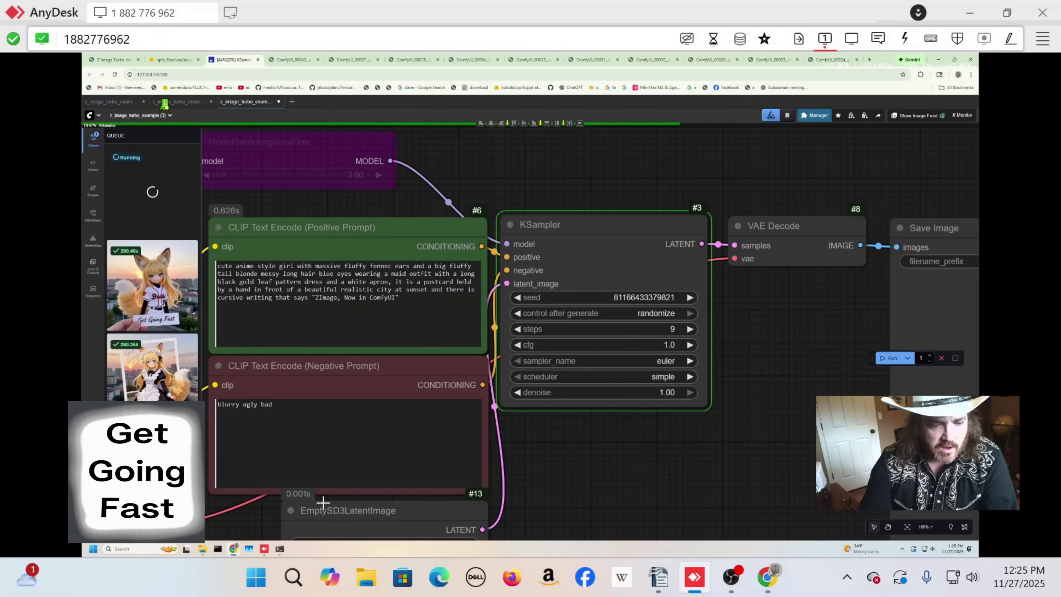
{"action": "left_click_drag", "start_coordinate": [635, 468], "coordinate": [718, 435]}
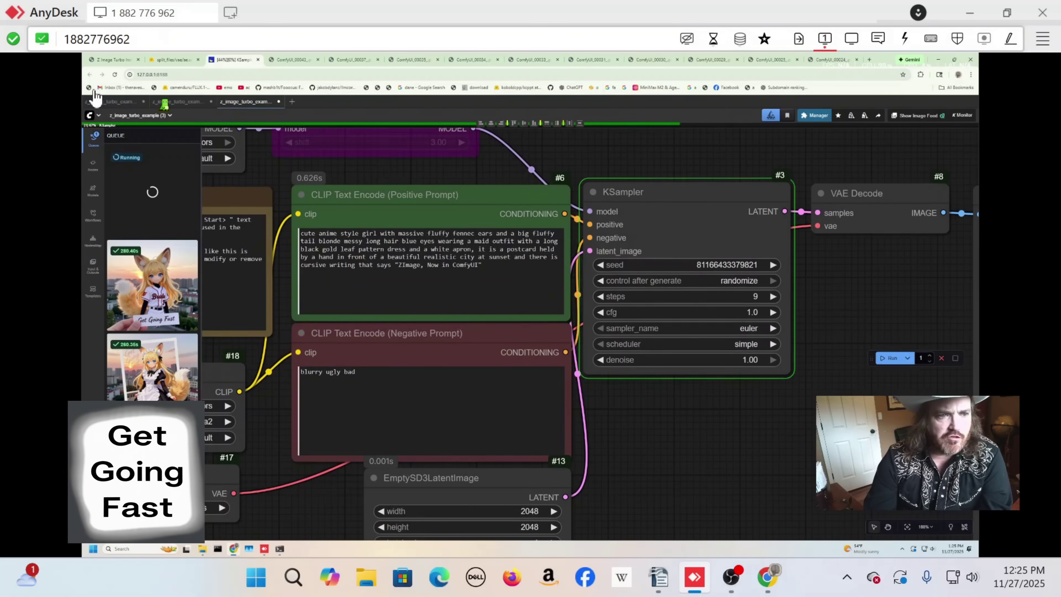
- Return to the Z Image Turbo Installer browser page and load the address zimage.getgoingfast.pro
{"action": "left_click", "coordinate": [106, 66]}
{"action": "left_click", "coordinate": [163, 75]}
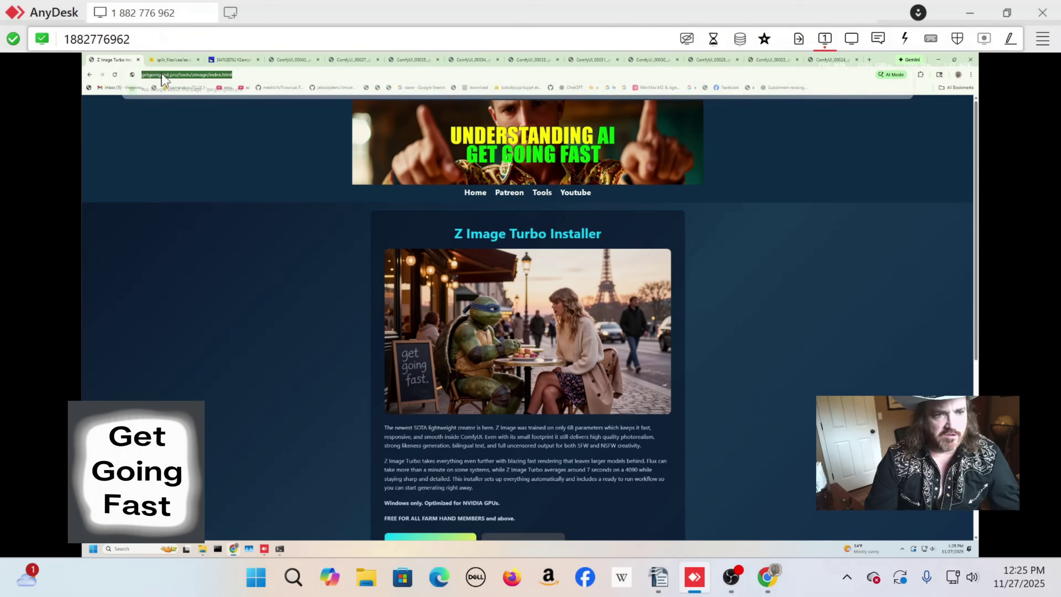
{"action": "type", "text": "zimage.getgoingfast"}
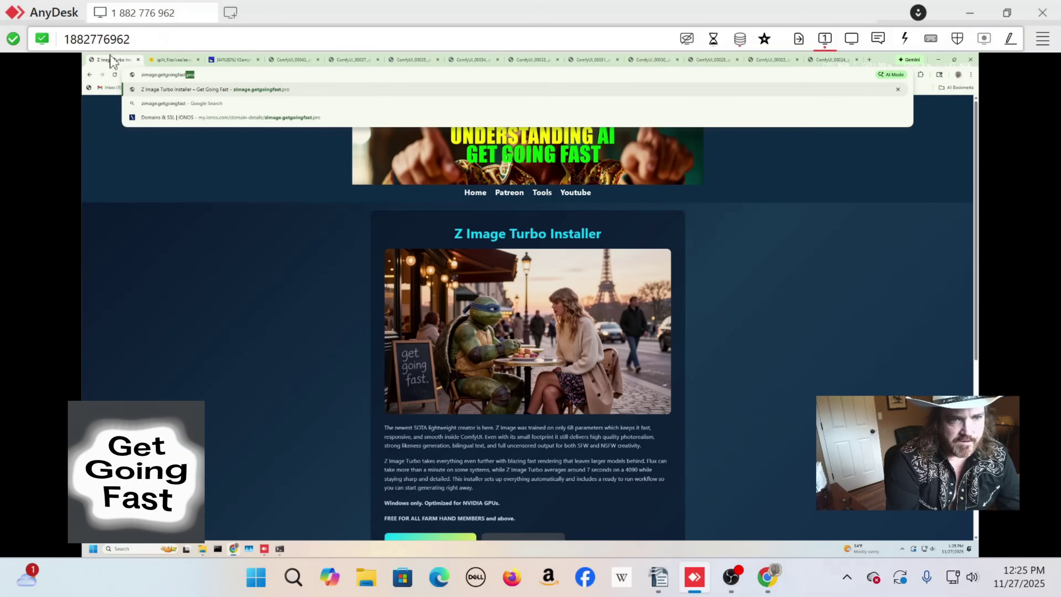
{"action": "type", "text": ".pro"}
{"action": "key", "text": "Return"}
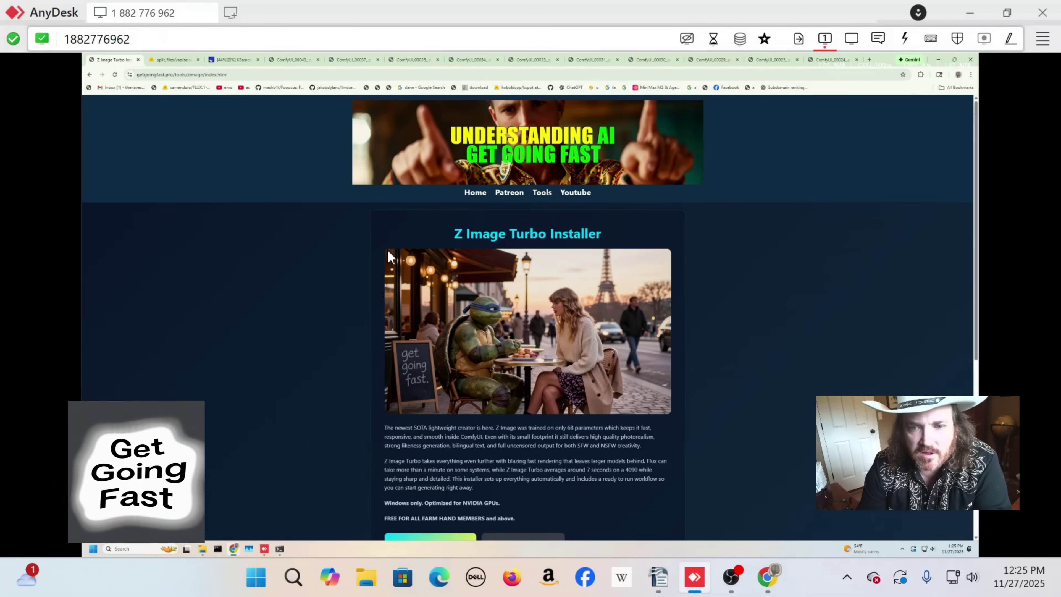
- Review the Z Image Turbo Installer page from top to bottom and open its free membership download post
{"action": "scroll", "coordinate": [405, 269], "scroll_direction": "down", "scroll_amount": 5}
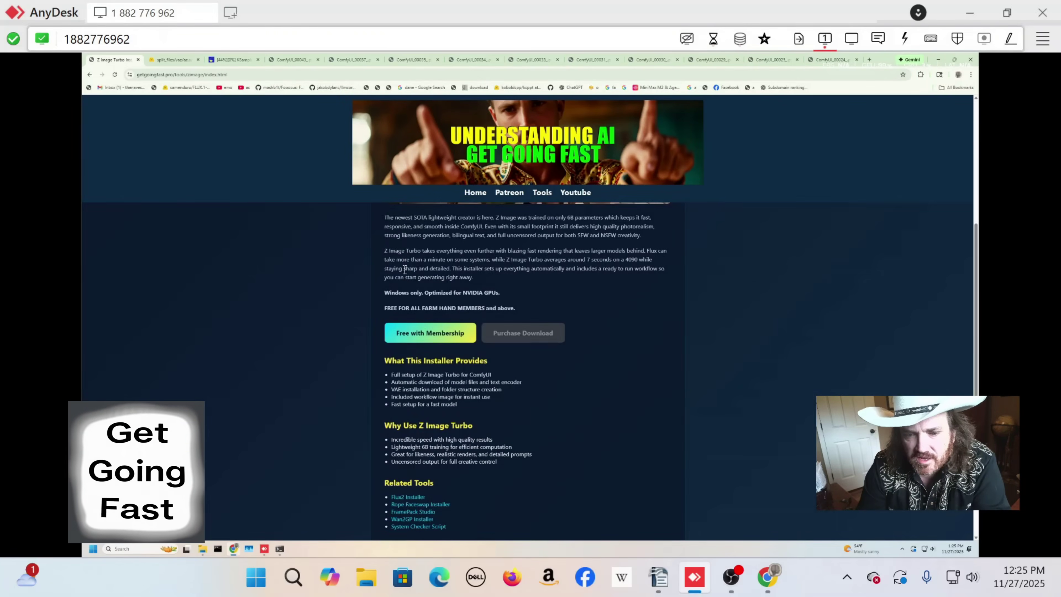
{"action": "scroll", "coordinate": [404, 269], "scroll_direction": "up", "scroll_amount": 3}
{"action": "scroll", "coordinate": [405, 270], "scroll_direction": "up", "scroll_amount": 2}
{"action": "scroll", "coordinate": [404, 269], "scroll_direction": "down", "scroll_amount": 4}
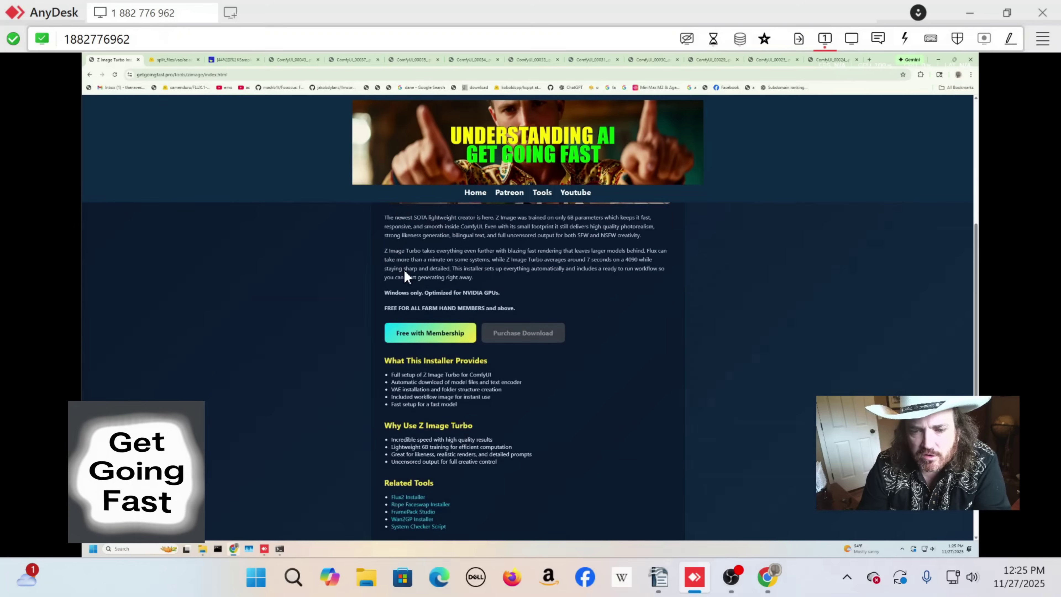
{"action": "scroll", "coordinate": [404, 270], "scroll_direction": "up", "scroll_amount": 4}
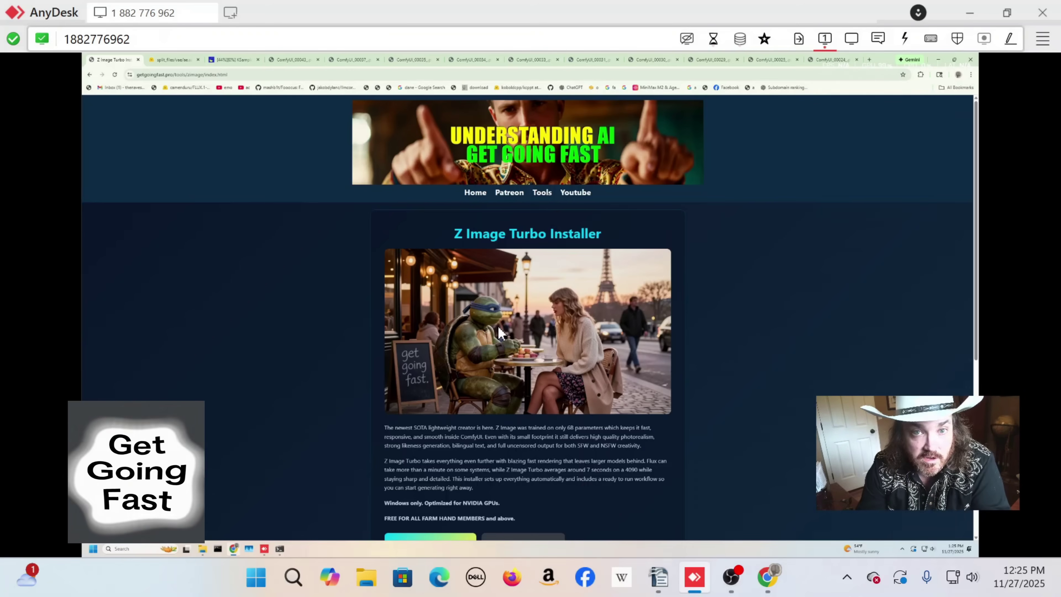
{"action": "scroll", "coordinate": [500, 333], "scroll_direction": "down", "scroll_amount": 5}
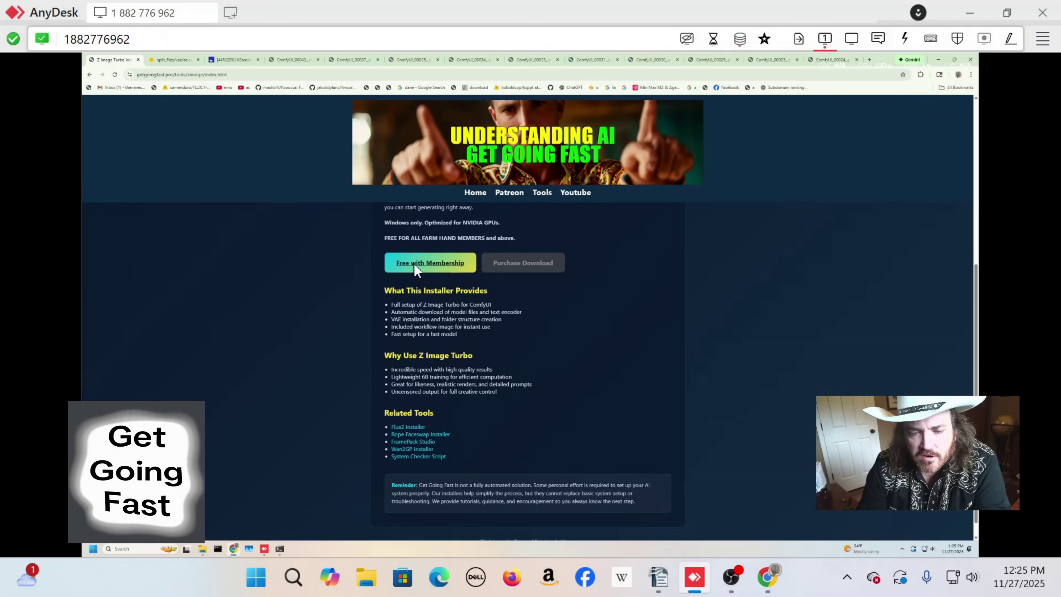
{"action": "left_click", "coordinate": [417, 268]}
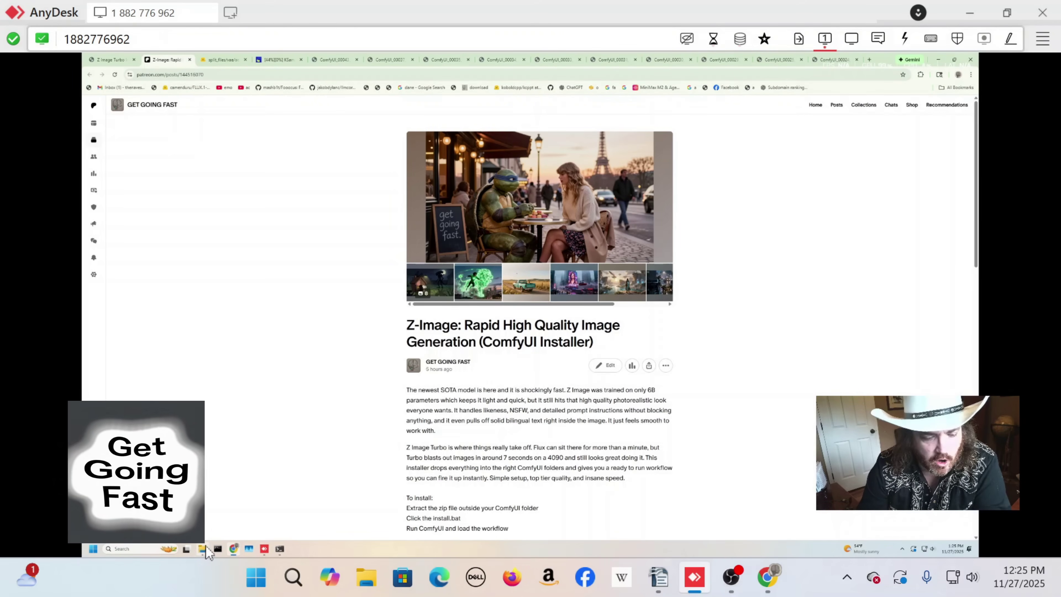
- Show the Z-Image installer batch file and CLICK-TO-RUN-COMFY.bat in the ComfyTest folder, and return to the browser
{"action": "left_click", "coordinate": [205, 548]}
{"action": "left_click", "coordinate": [593, 115]}
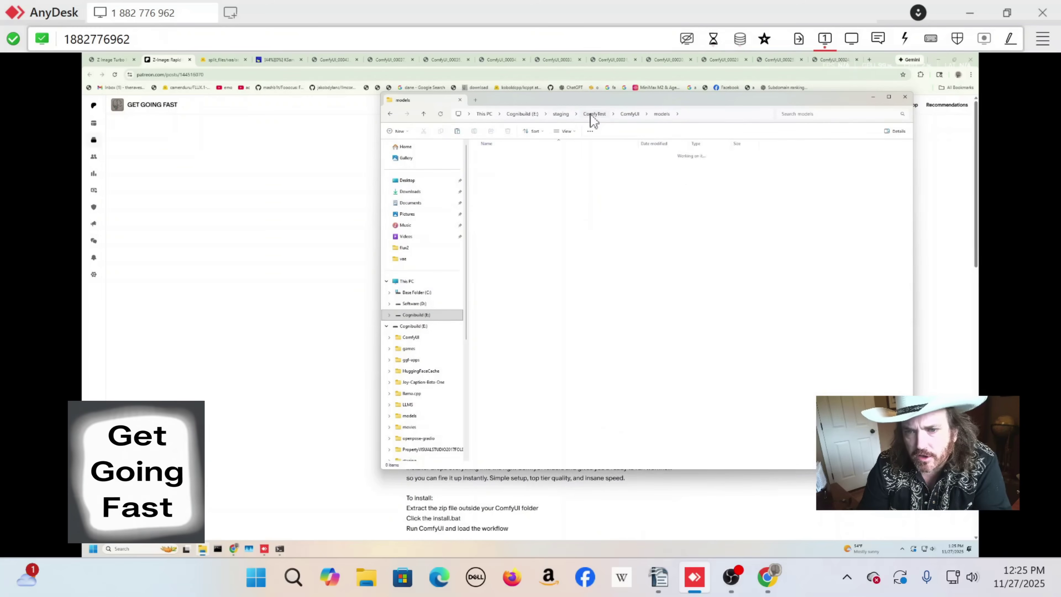
{"action": "left_click", "coordinate": [526, 302]}
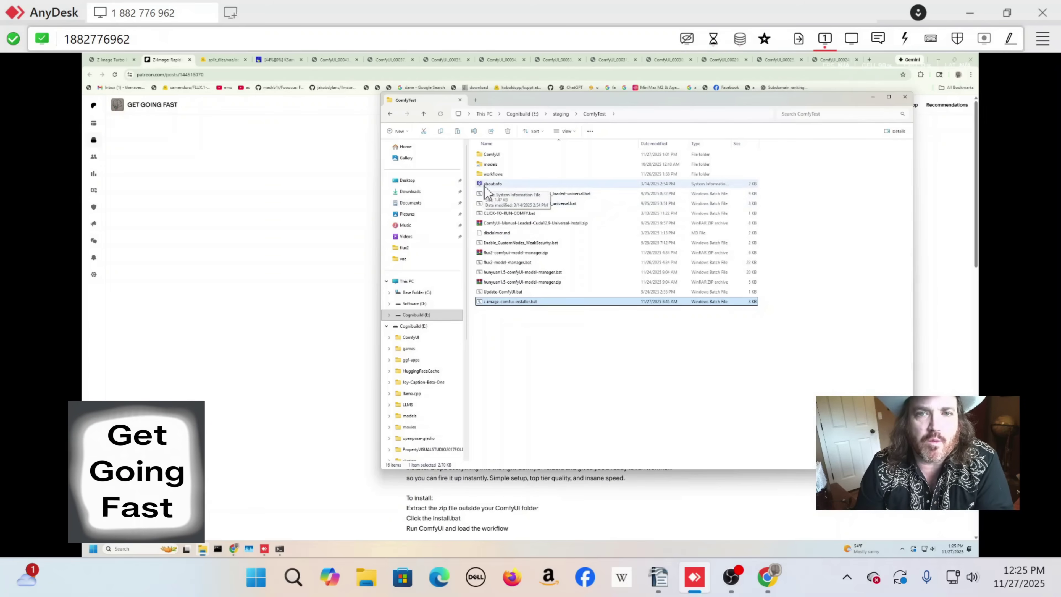
{"action": "left_click", "coordinate": [512, 215]}
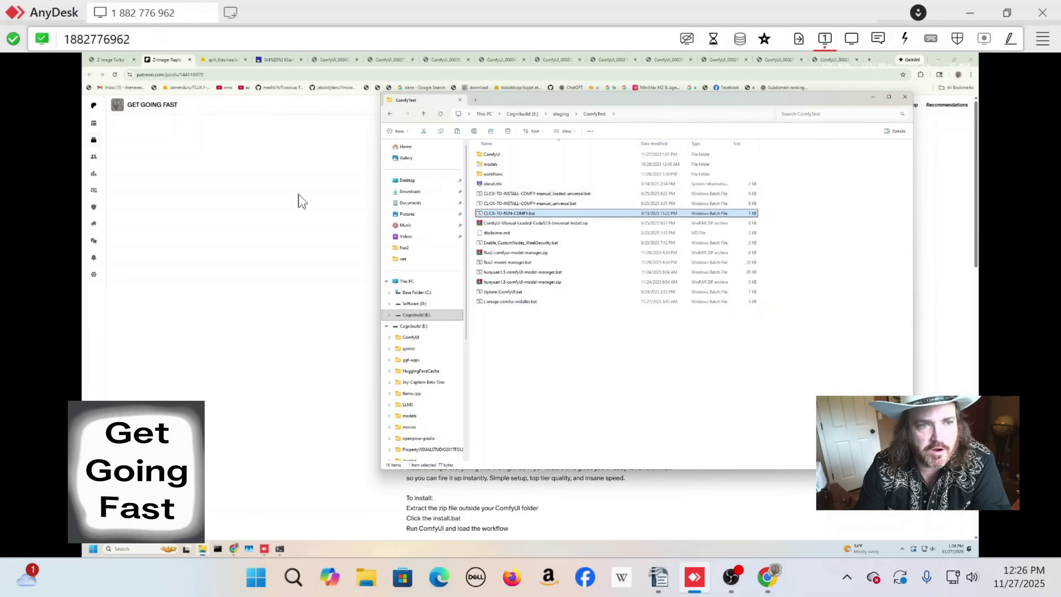
{"action": "left_click", "coordinate": [302, 202]}
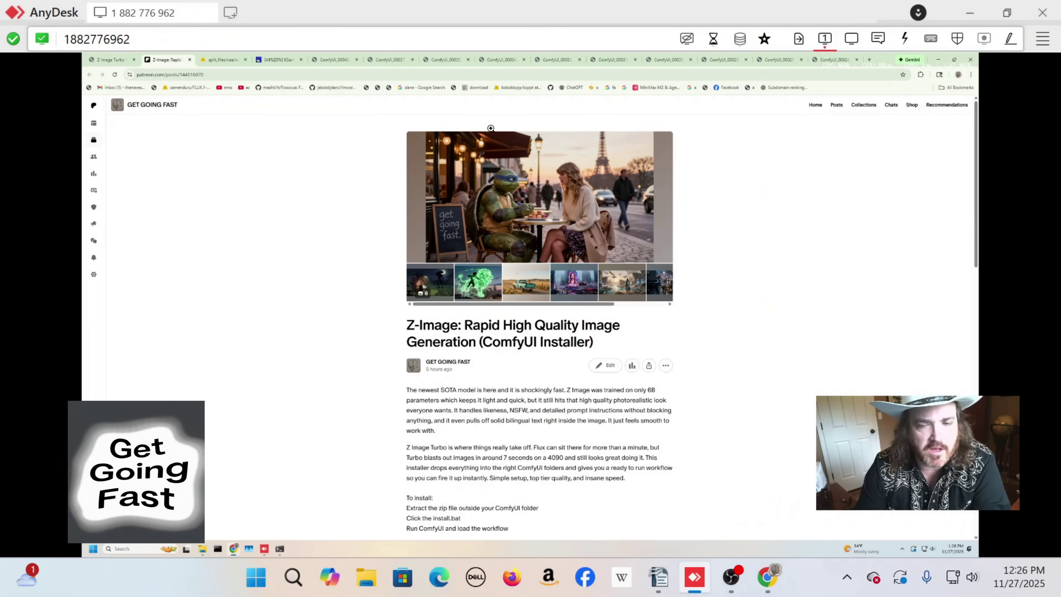
- Load comfy.getgoingfast.pro in a new browser tab and review the manual ComfyUI installation post down to its attachments
{"action": "left_click", "coordinate": [869, 60]}
{"action": "type", "text": "comfy.getgoingfast.pro"}
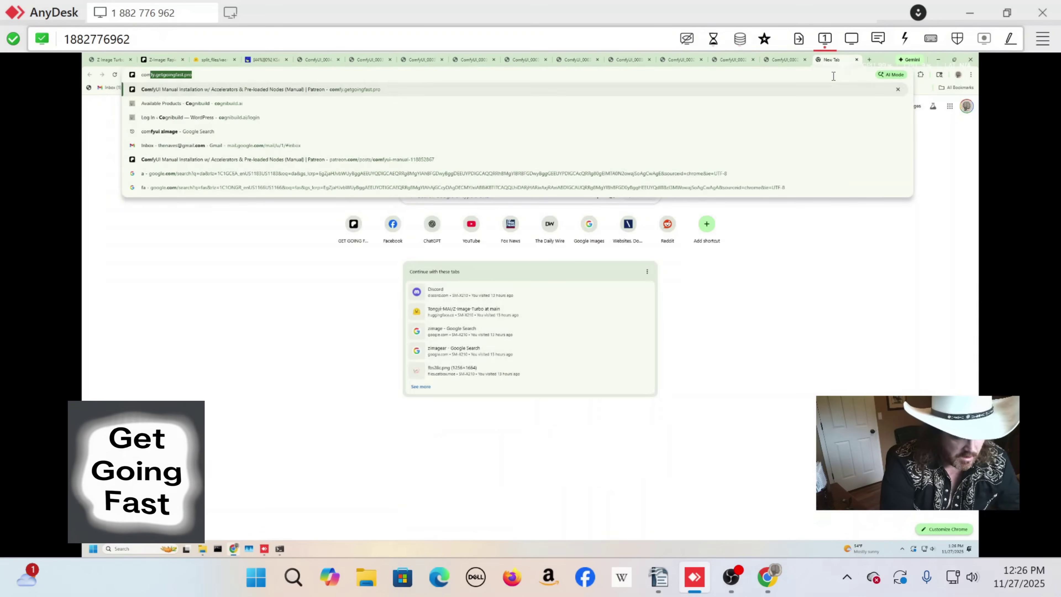
{"action": "key", "text": "Return"}
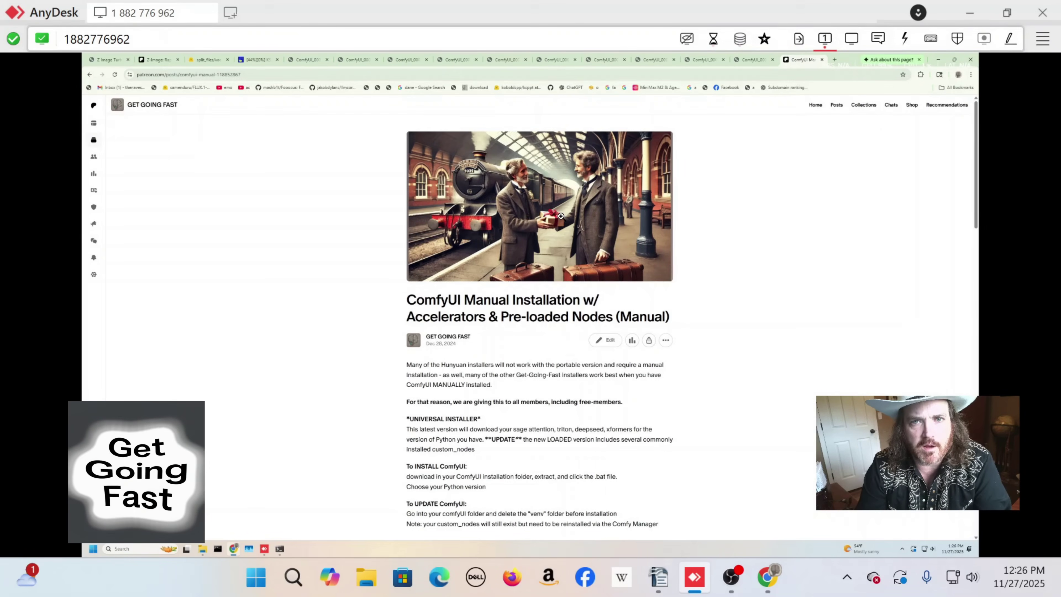
{"action": "scroll", "coordinate": [561, 217], "scroll_direction": "down", "scroll_amount": 15}
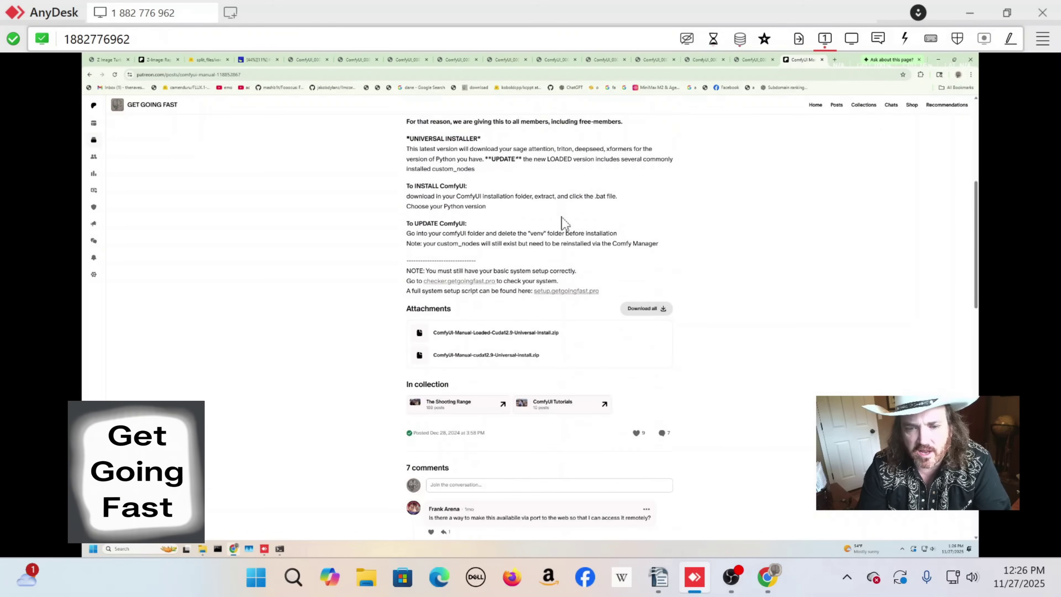
{"action": "scroll", "coordinate": [561, 217], "scroll_direction": "up", "scroll_amount": 15}
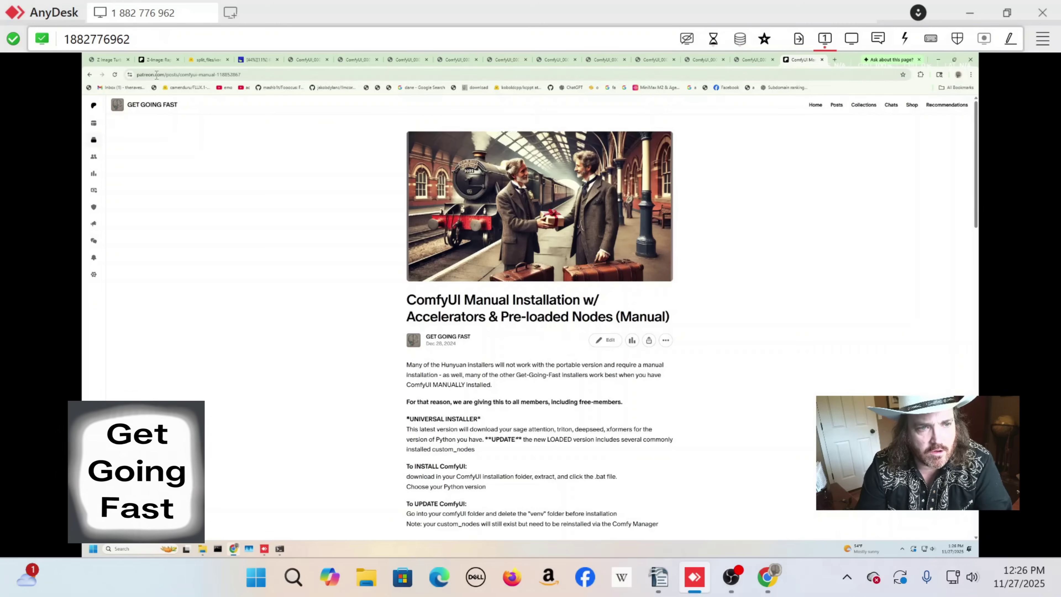
- Show the ComfyTest folder again, return to the running Z Image Turbo workflow in ComfyUI, and switch to OBS
{"action": "left_click", "coordinate": [203, 550]}
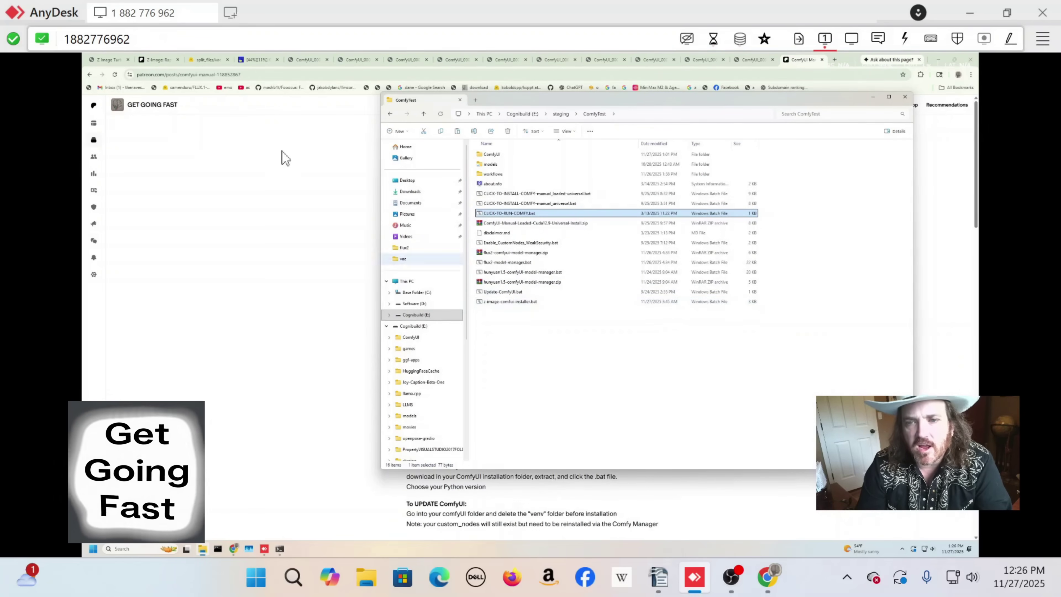
{"action": "left_click", "coordinate": [269, 61]}
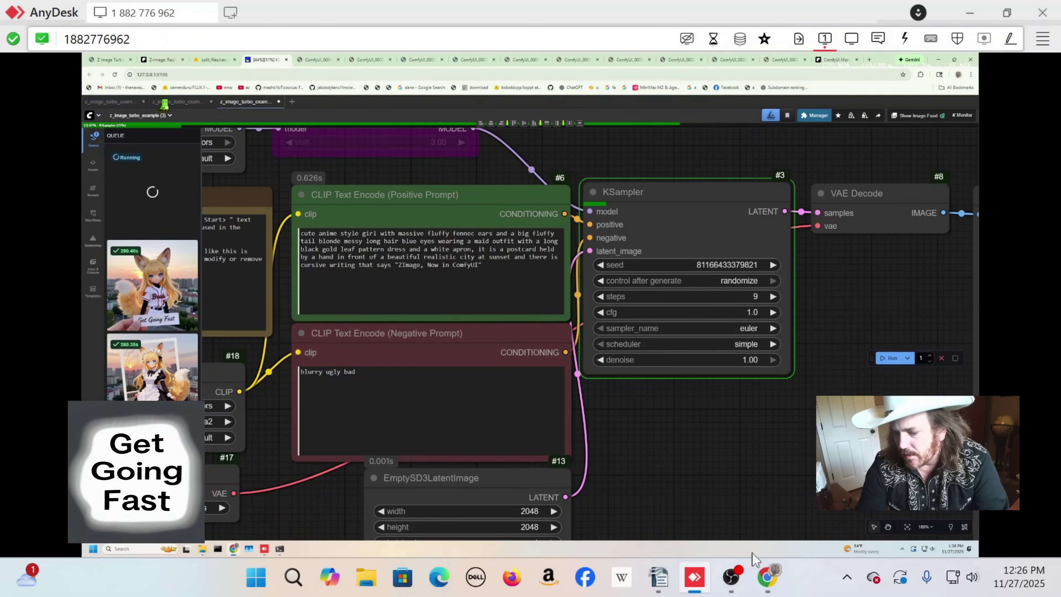
{"action": "left_click", "coordinate": [732, 577]}
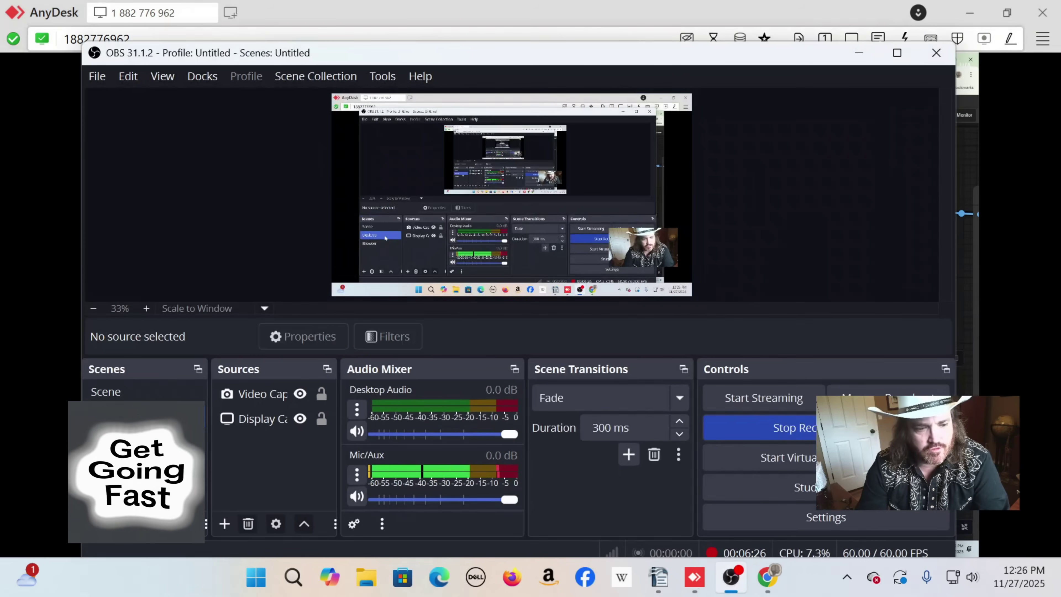